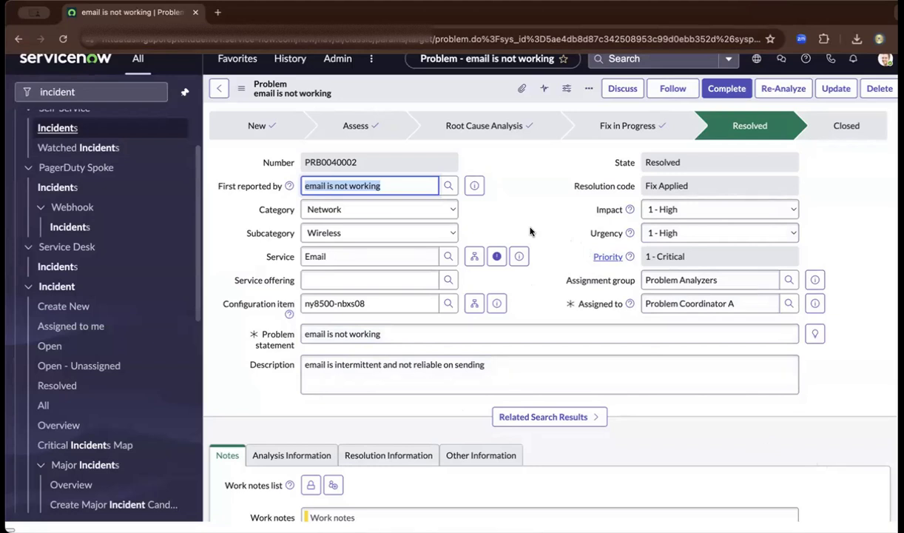
- Send the resolved problem back for re-analysis and create a normal change request from it
{"action": "left_click", "coordinate": [781, 89]}
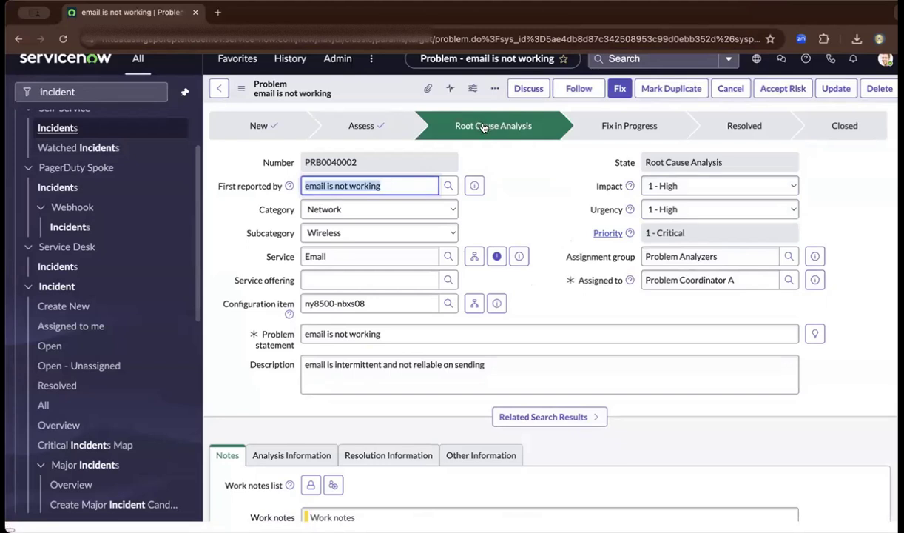
{"action": "right_click", "coordinate": [377, 88]}
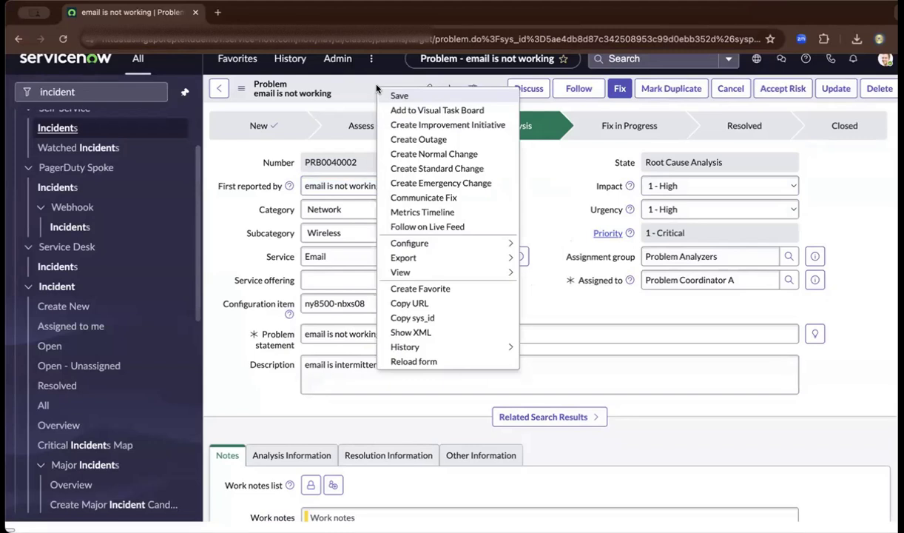
{"action": "left_click", "coordinate": [434, 156]}
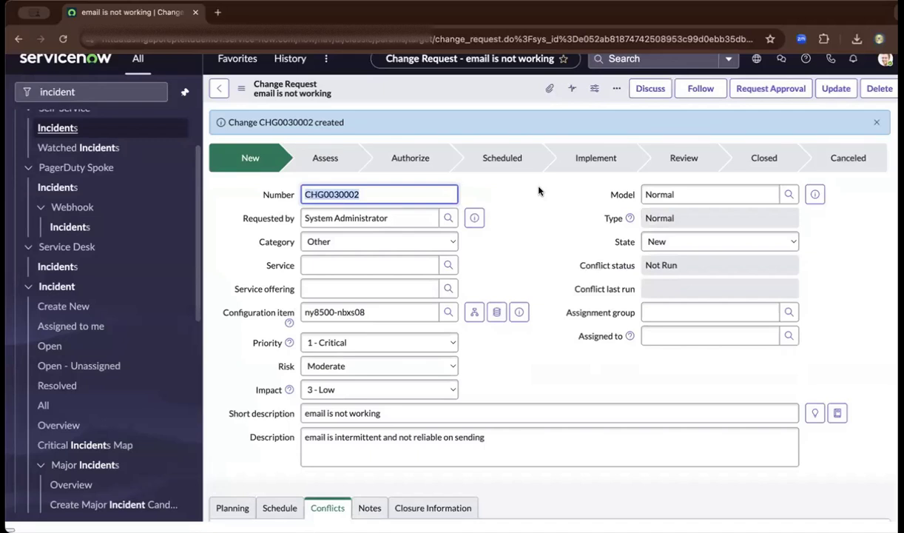
- Set the change request's category to Network and its assignment group to Change Management
{"action": "left_click", "coordinate": [448, 242]}
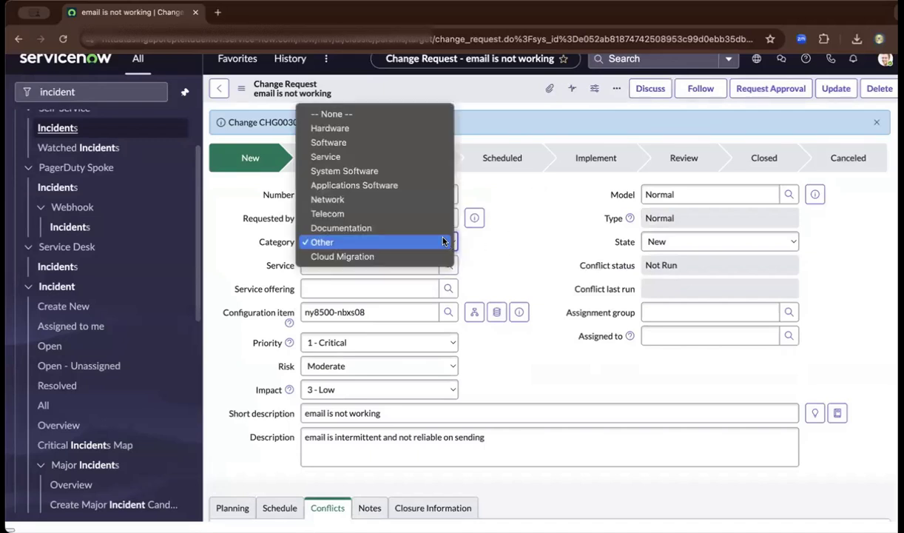
{"action": "left_click", "coordinate": [418, 200]}
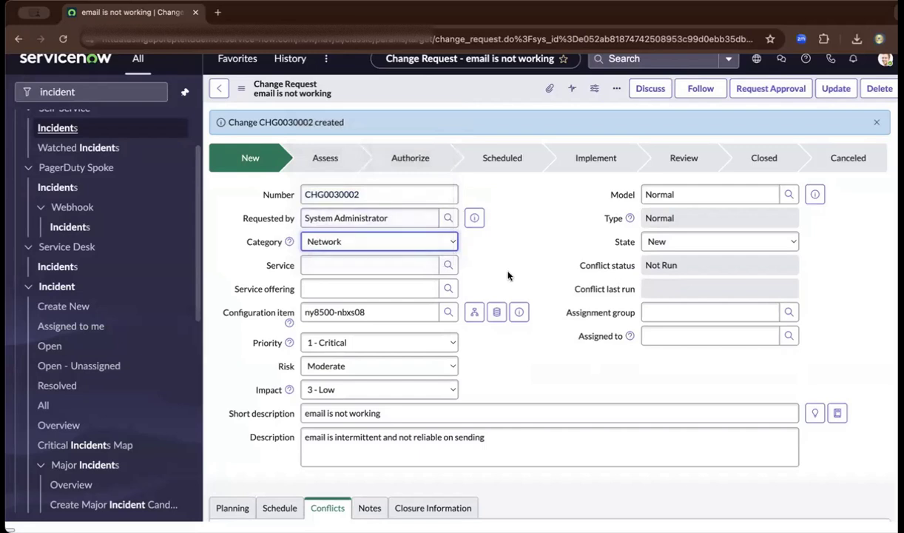
{"action": "left_click", "coordinate": [659, 311]}
{"action": "type", "text": "chan"}
{"action": "left_click", "coordinate": [679, 342]}
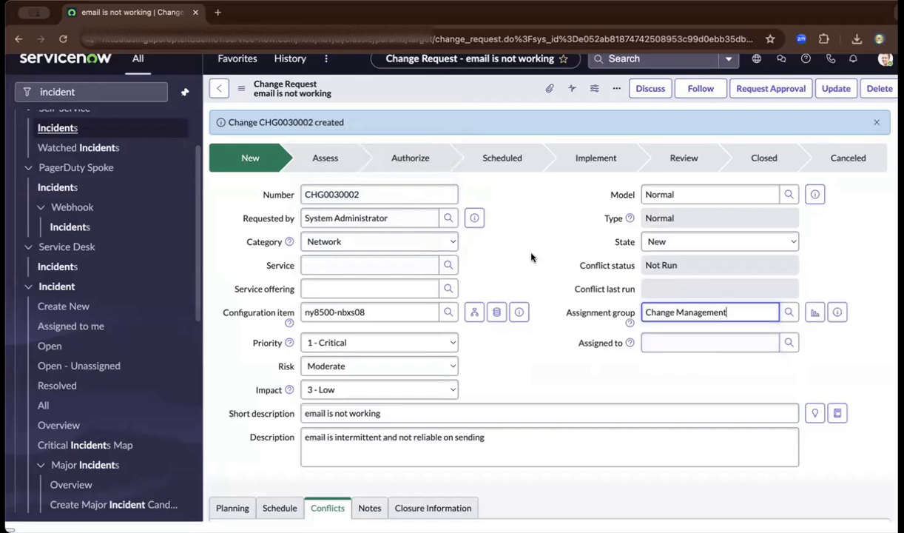
- Set the change request's service to Email
{"action": "left_click", "coordinate": [420, 262]}
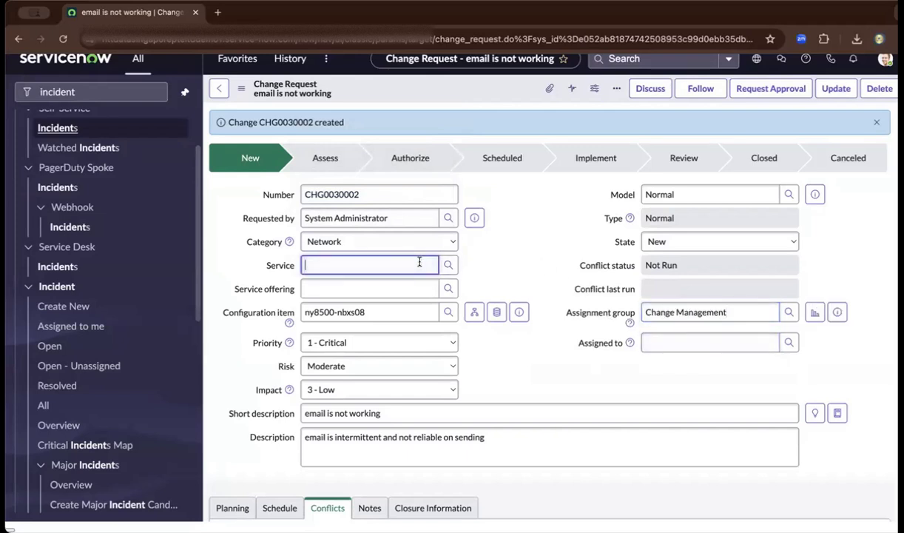
{"action": "type", "text": "emai"}
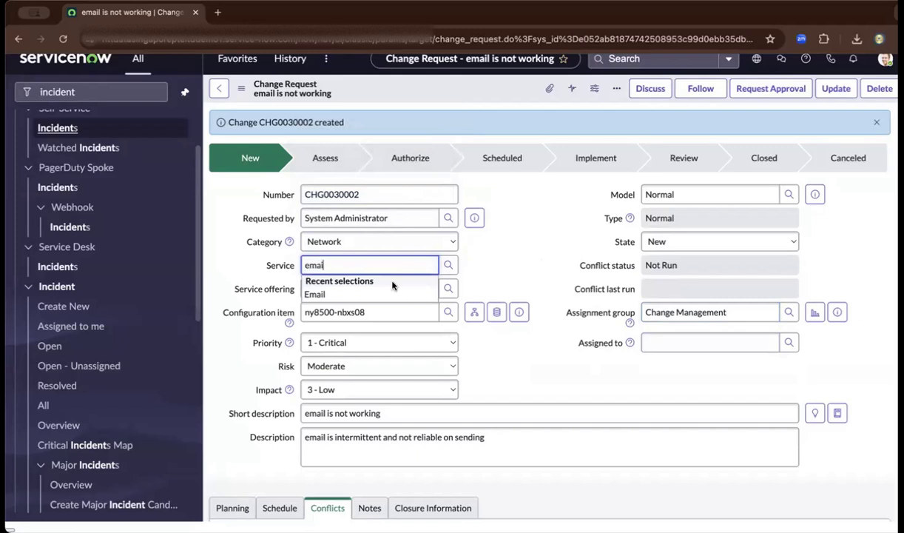
{"action": "left_click", "coordinate": [381, 293]}
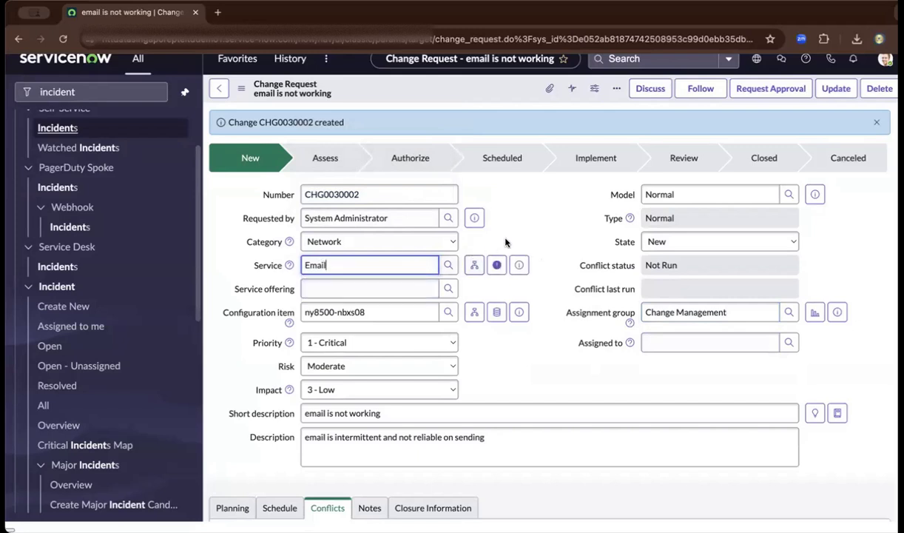
- Enter "new router has been implemented, need to reconfigure to fix the problem" as the planning justification
{"action": "scroll", "coordinate": [503, 240], "scroll_direction": "down", "scroll_amount": 3}
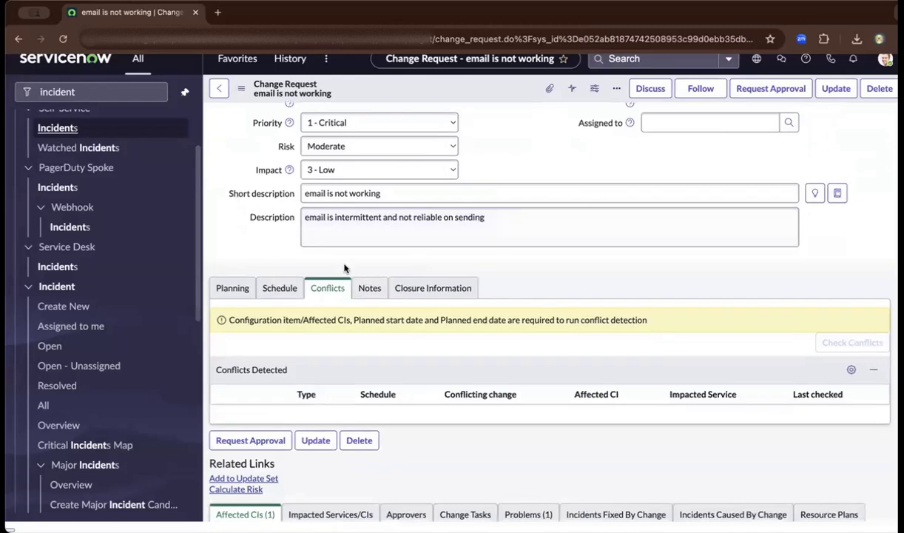
{"action": "left_click", "coordinate": [226, 287]}
{"action": "left_click", "coordinate": [384, 319]}
{"action": "scroll", "coordinate": [385, 316], "scroll_direction": "down", "scroll_amount": 2}
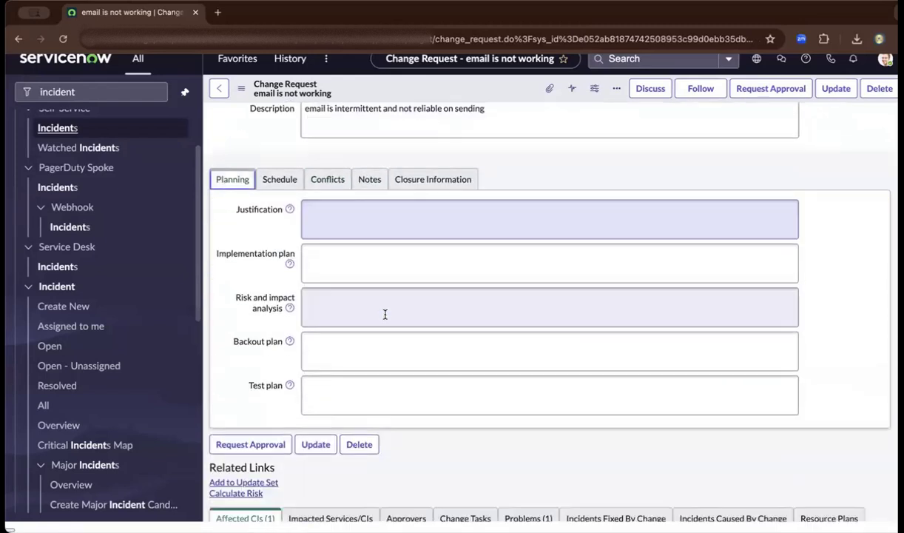
{"action": "left_click", "coordinate": [364, 228]}
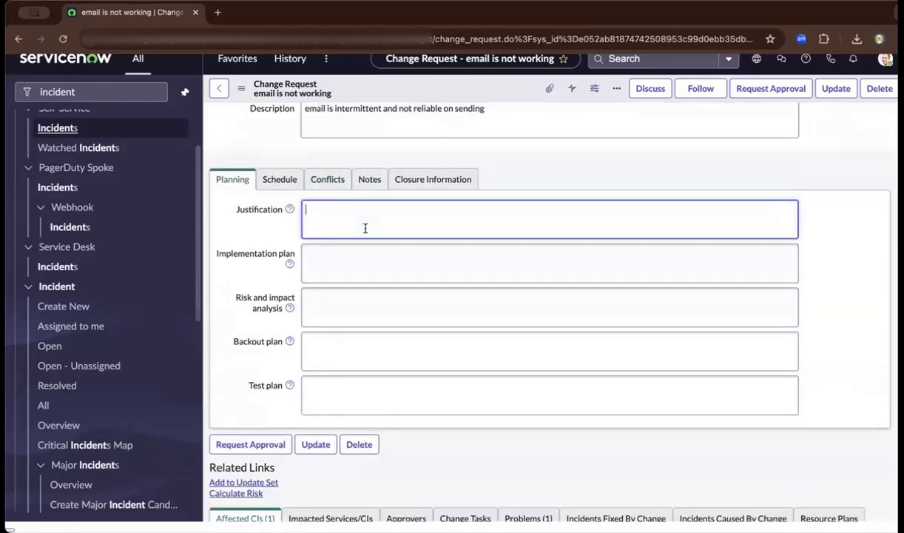
{"action": "type", "text": "new router has been"}
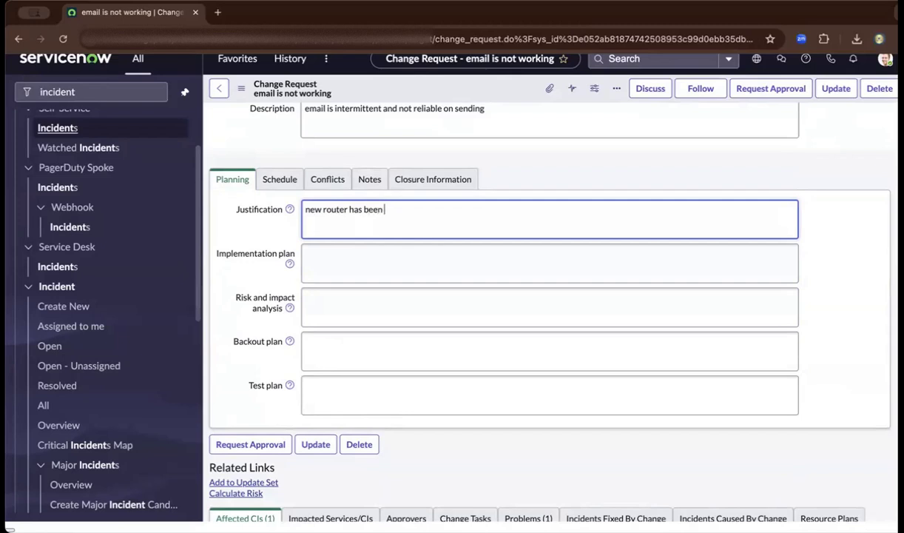
{"action": "type", "text": " implemented, need to reconf"}
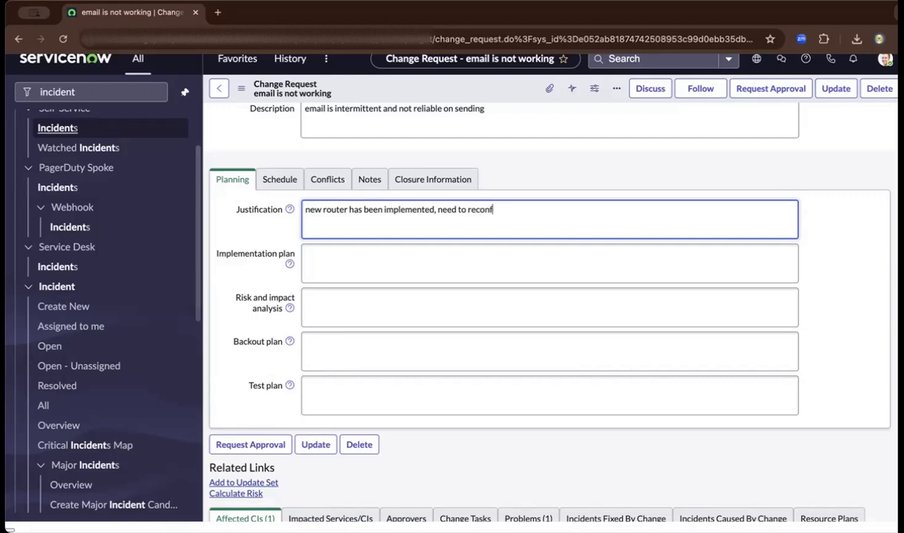
{"action": "type", "text": "igure to fix the problem"}
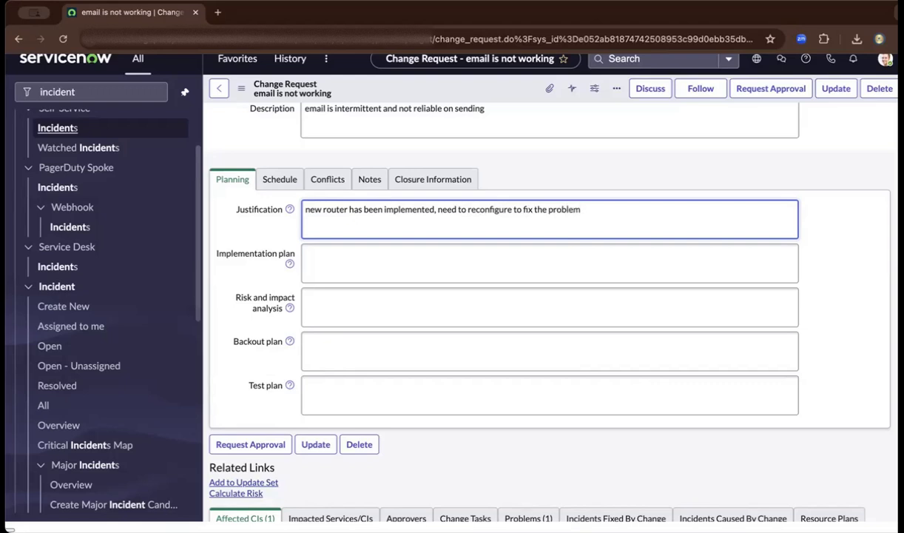
- Fill in the implementation plan with "need to reconfigure new settings" and the risk and impact analysis with "no impact"
{"action": "left_click", "coordinate": [394, 262]}
{"action": "type", "text": "ne"}
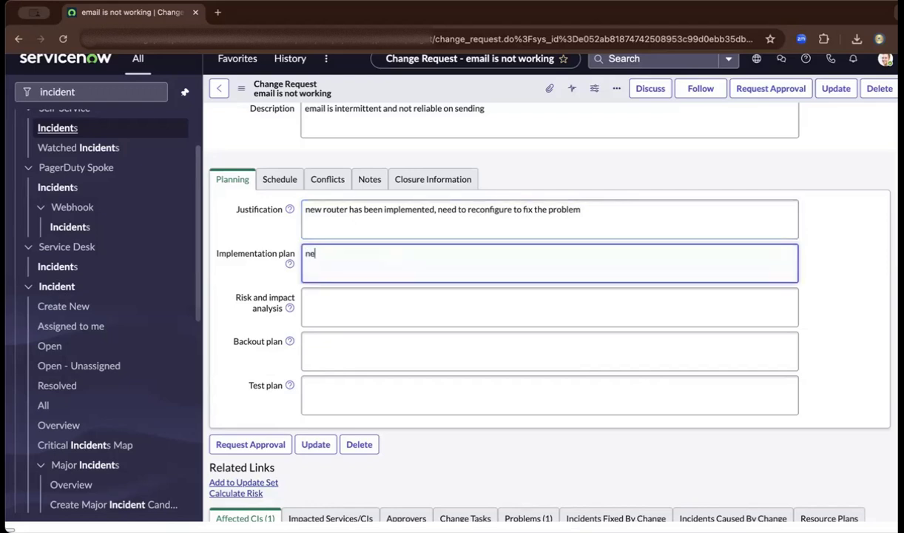
{"action": "type", "text": "ed to reconfigure new"}
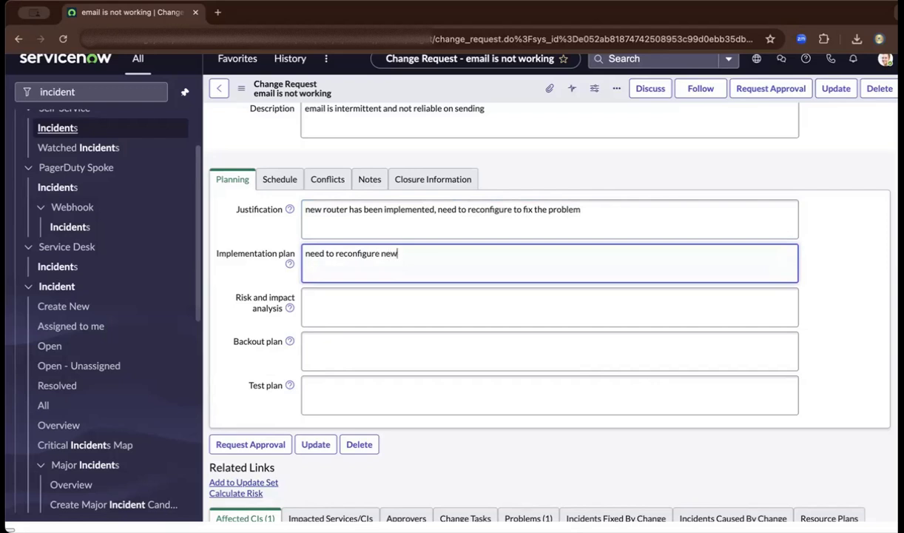
{"action": "type", "text": " settings"}
{"action": "key", "text": "Tab"}
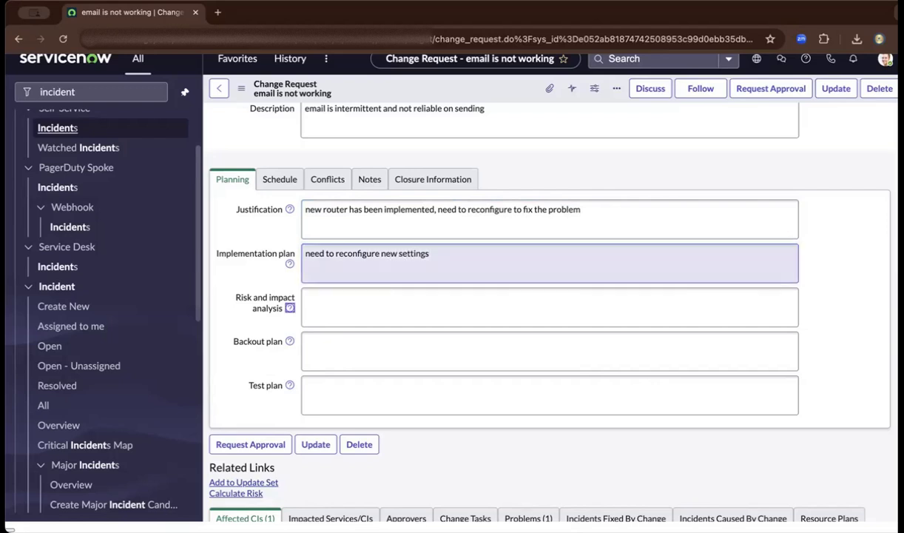
{"action": "key", "text": "Tab"}
{"action": "type", "text": "no impact"}
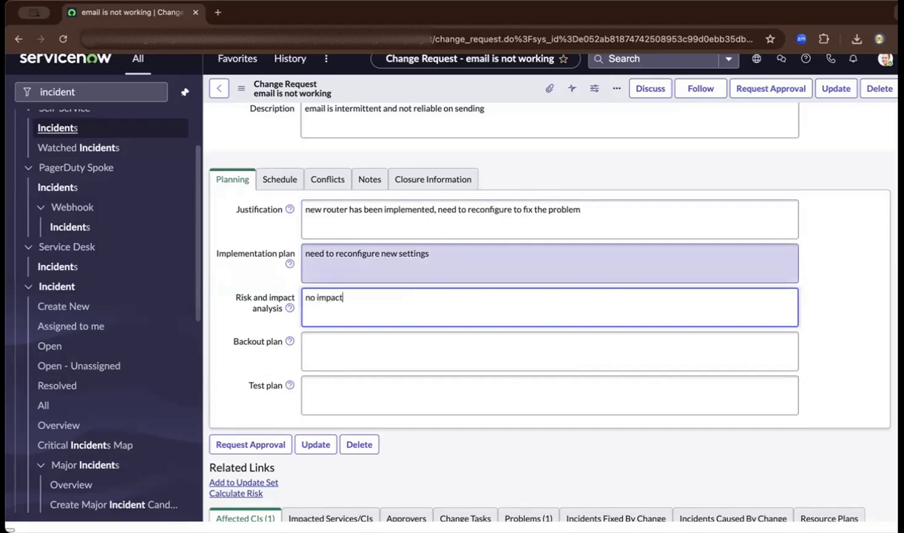
- Enter "attached" for both the backout plan and the test plan
{"action": "key", "text": "Tab"}
{"action": "key", "text": "Tab"}
{"action": "type", "text": "attached"}
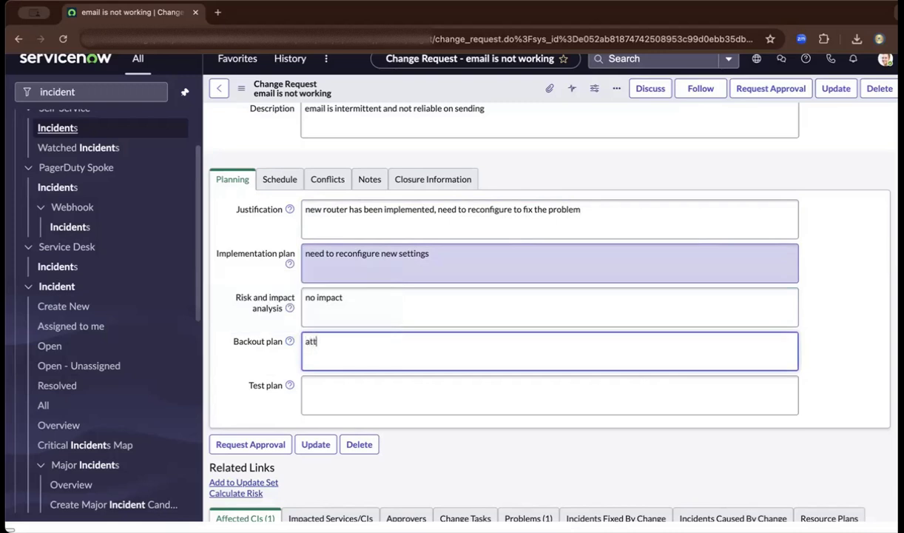
{"action": "key", "text": "Tab"}
{"action": "key", "text": "Tab"}
{"action": "type", "text": "attached"}
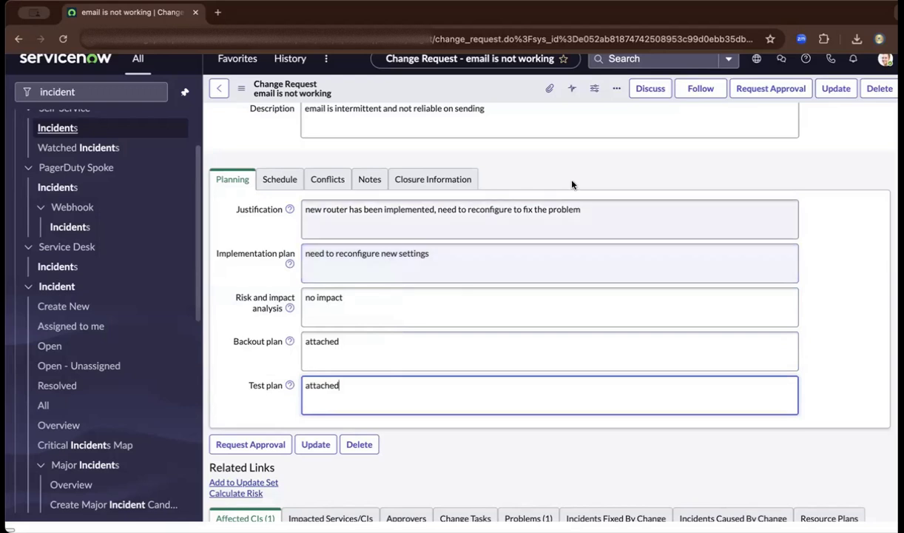
{"action": "left_click", "coordinate": [427, 78]}
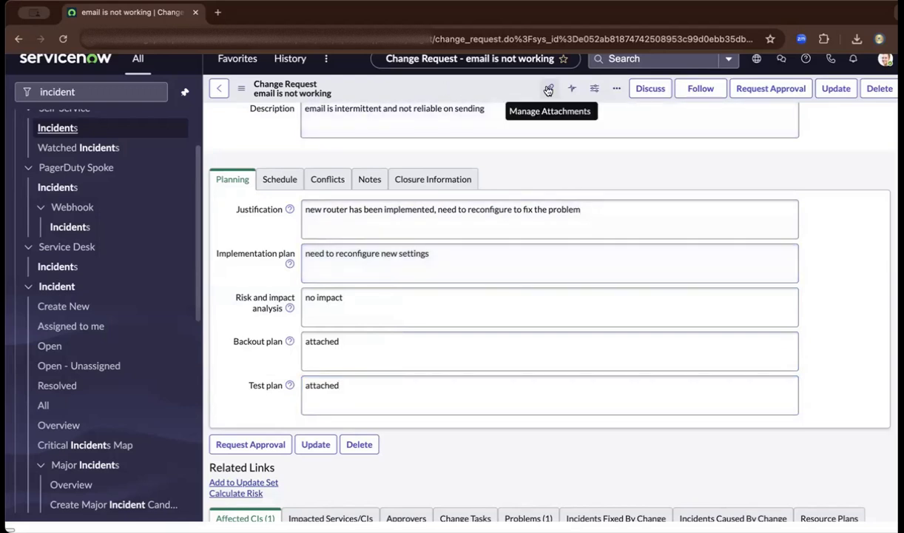
{"action": "left_click", "coordinate": [278, 182]}
{"action": "left_click", "coordinate": [449, 233]}
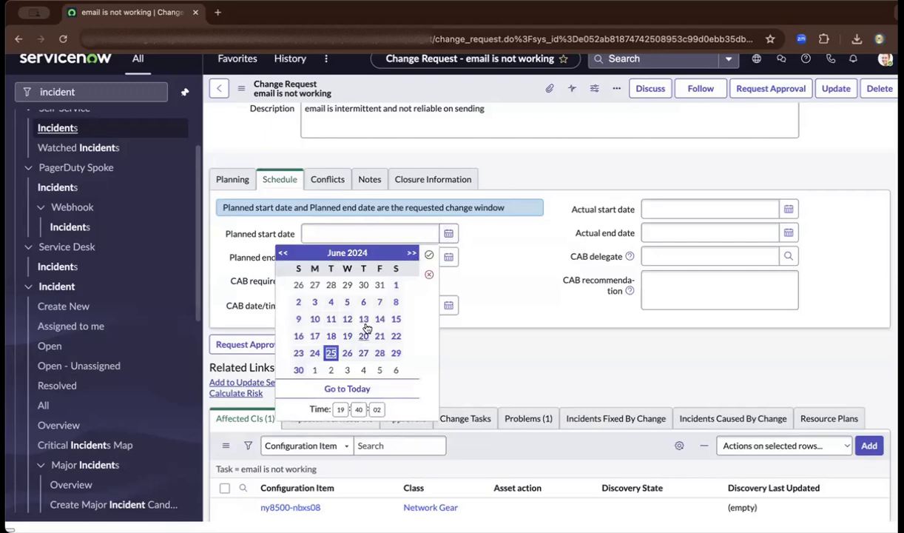
{"action": "left_click", "coordinate": [347, 353]}
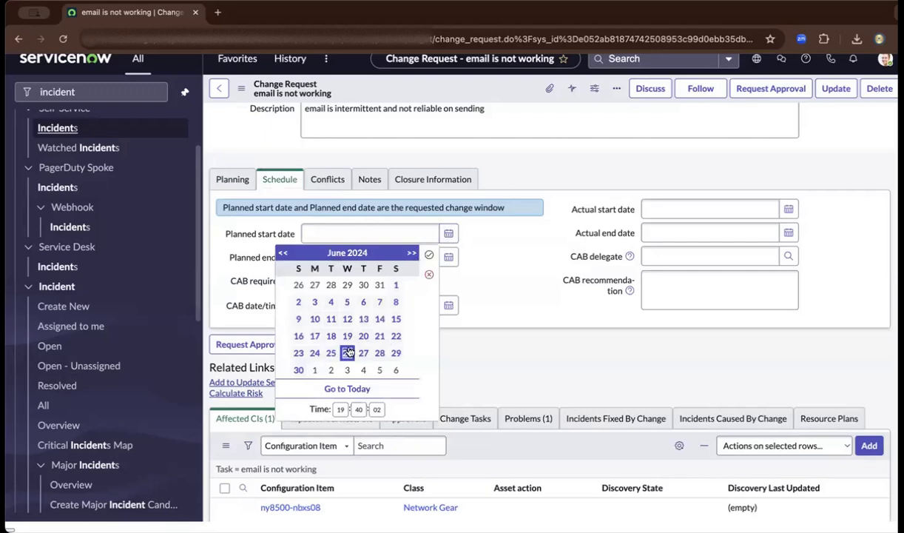
{"action": "left_click", "coordinate": [429, 254]}
{"action": "left_click", "coordinate": [449, 264]}
{"action": "left_click", "coordinate": [346, 382]}
{"action": "left_click", "coordinate": [428, 284]}
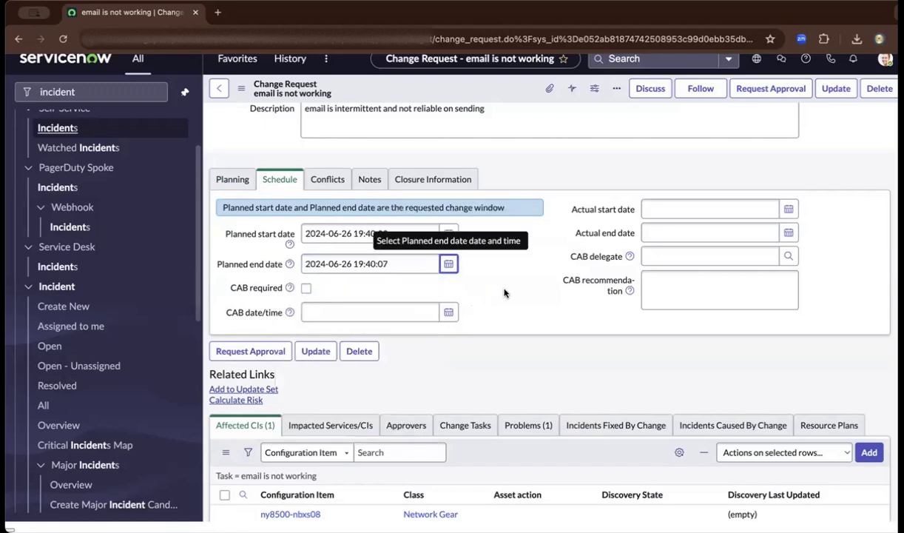
- Save the change request and stay on its form
{"action": "scroll", "coordinate": [502, 289], "scroll_direction": "up", "scroll_amount": 3}
{"action": "scroll", "coordinate": [497, 287], "scroll_direction": "up", "scroll_amount": 5}
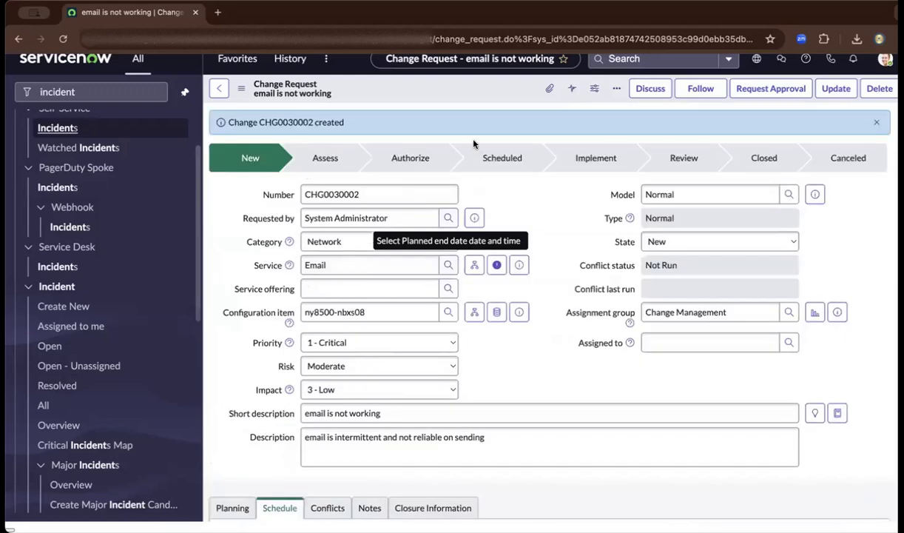
{"action": "right_click", "coordinate": [469, 91]}
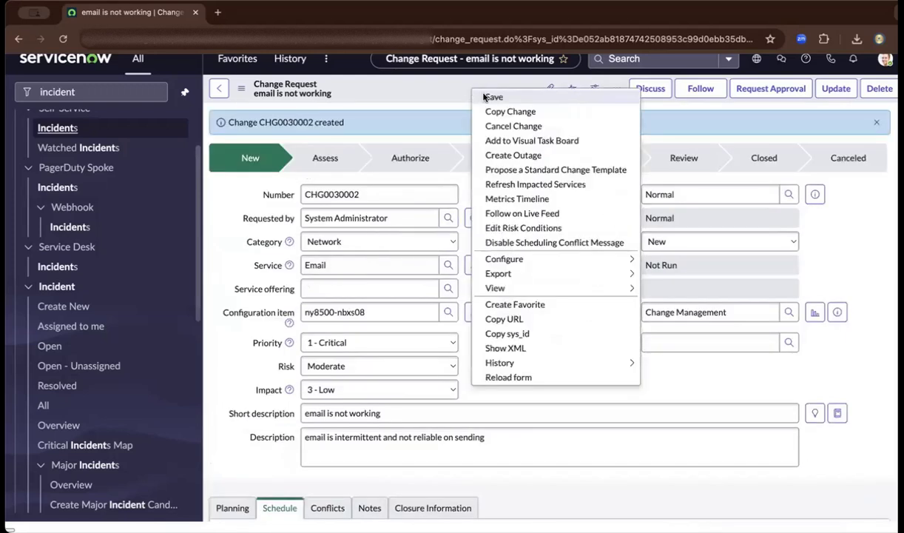
{"action": "left_click", "coordinate": [481, 95]}
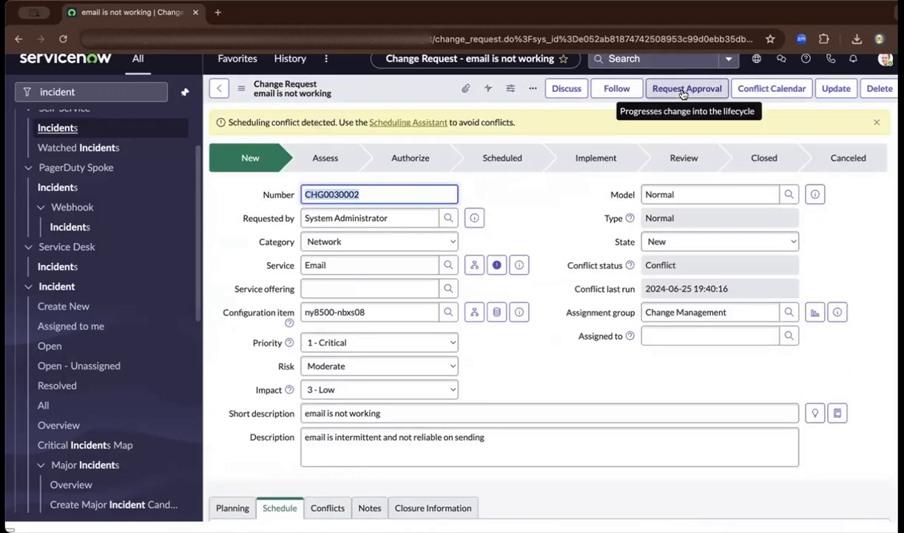
{"action": "left_click", "coordinate": [408, 123]}
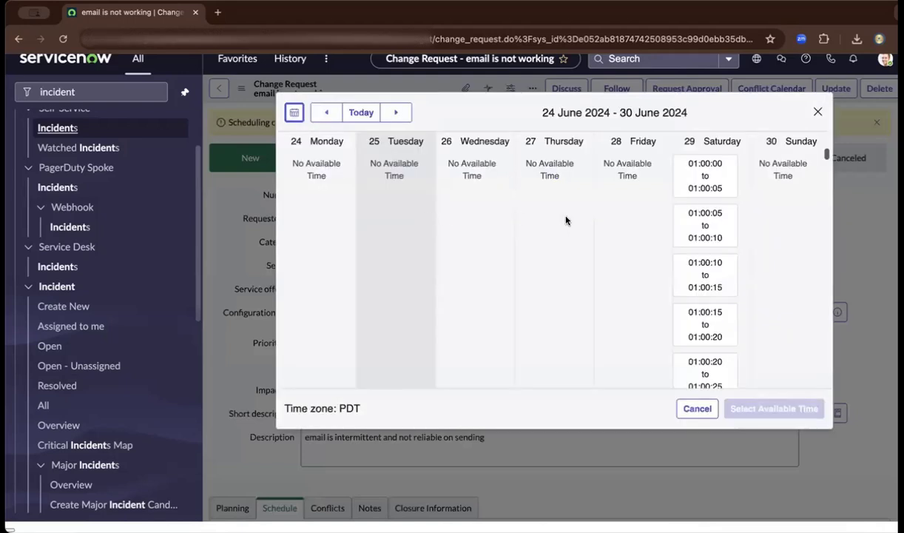
{"action": "left_click", "coordinate": [690, 179]}
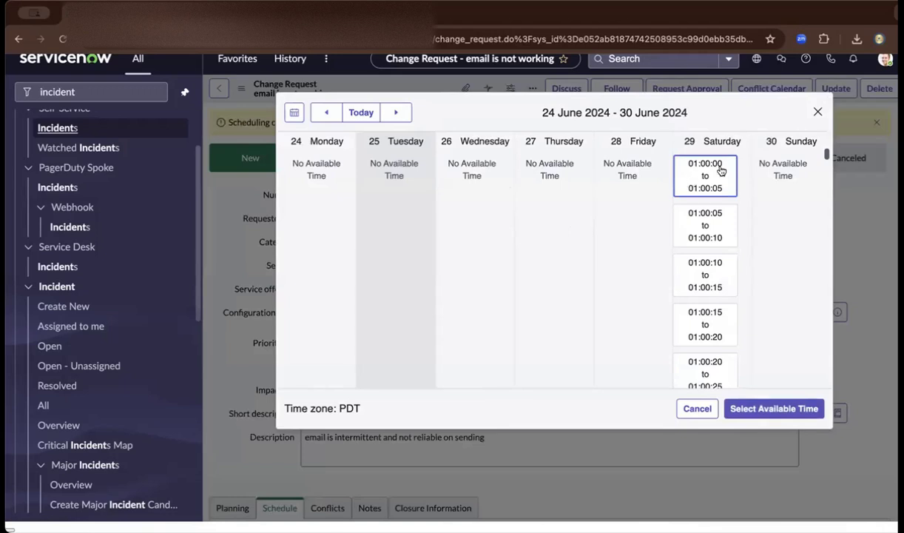
{"action": "left_click", "coordinate": [818, 111]}
- Examine the record of the conflict detected for the change and return to the change request
{"action": "scroll", "coordinate": [370, 222], "scroll_direction": "down", "scroll_amount": 4}
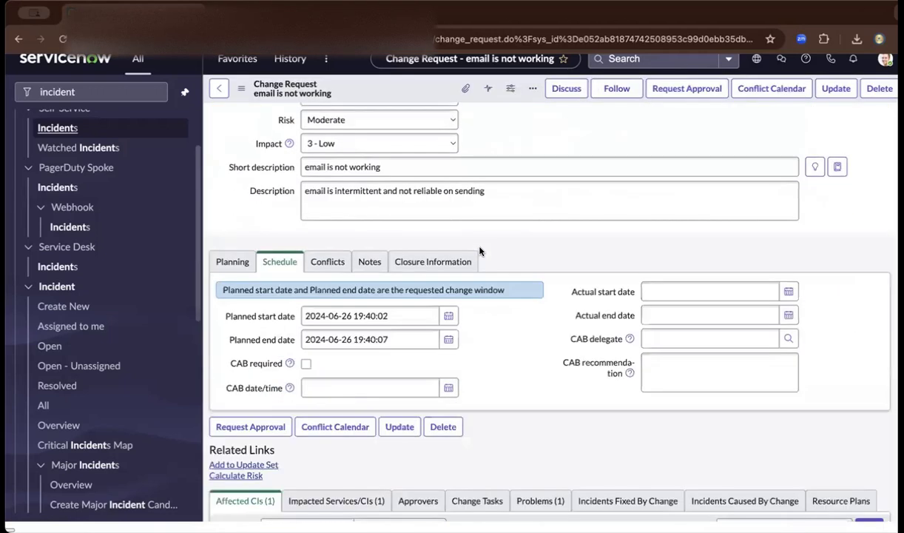
{"action": "scroll", "coordinate": [365, 212], "scroll_direction": "down", "scroll_amount": 1}
{"action": "left_click", "coordinate": [342, 229]}
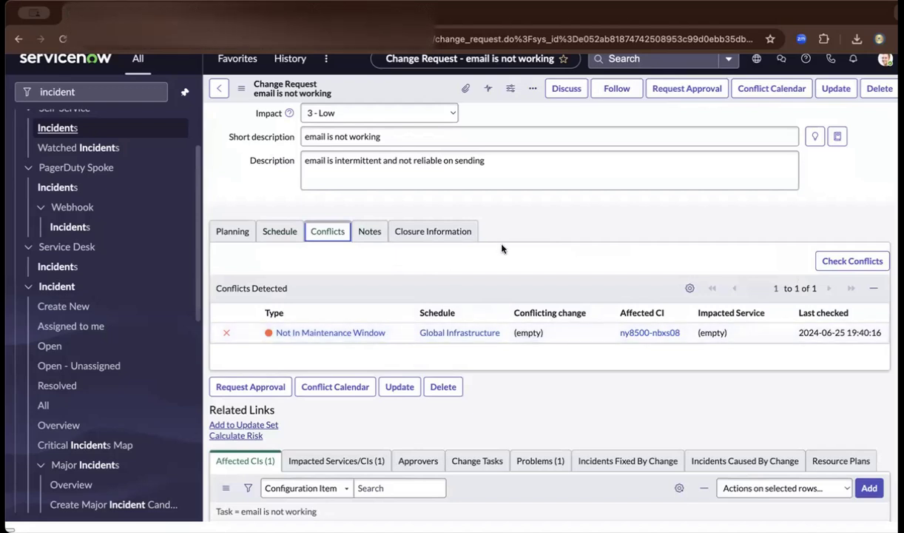
{"action": "left_click", "coordinate": [345, 335]}
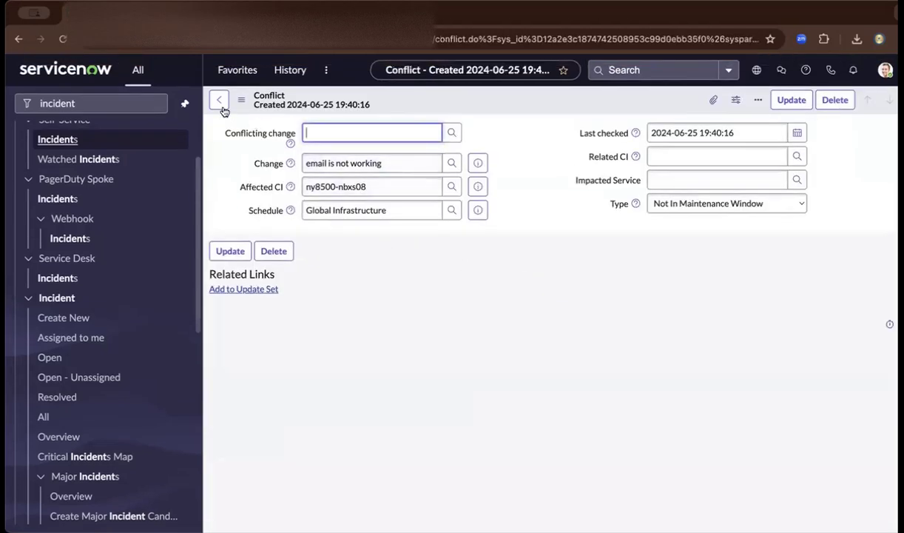
{"action": "left_click", "coordinate": [221, 105]}
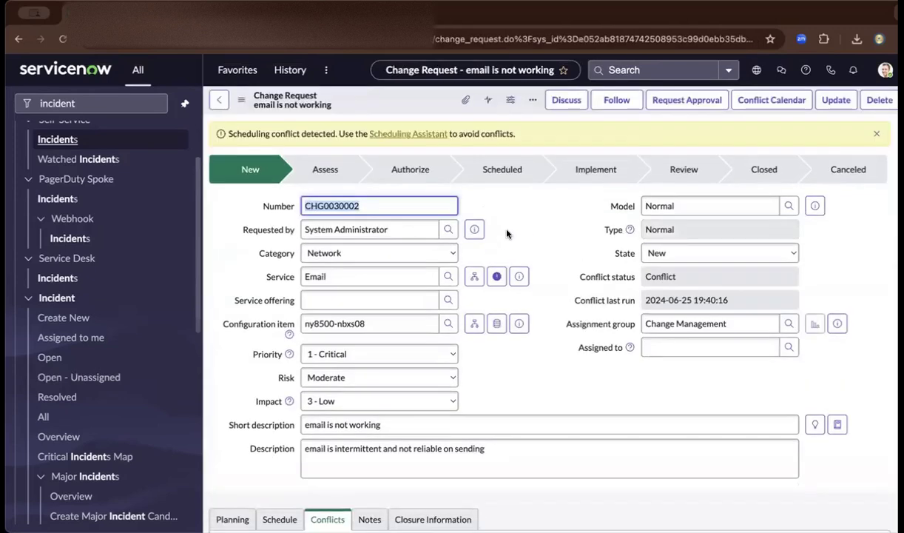
- Reschedule the change with the Scheduling Assistant to Saturday 29 June 2024, 01:00:00 to 01:00:05, and save the change request
{"action": "left_click", "coordinate": [425, 134]}
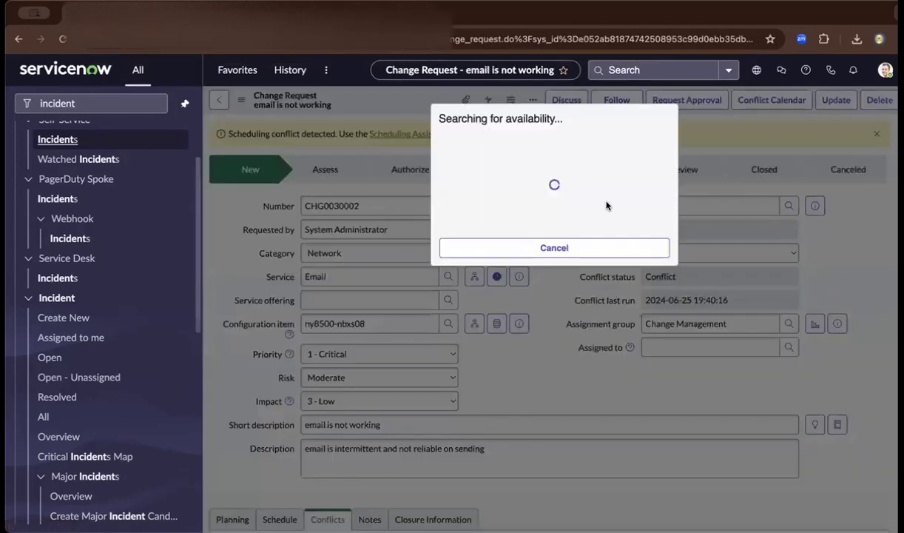
{"action": "left_click", "coordinate": [690, 188]}
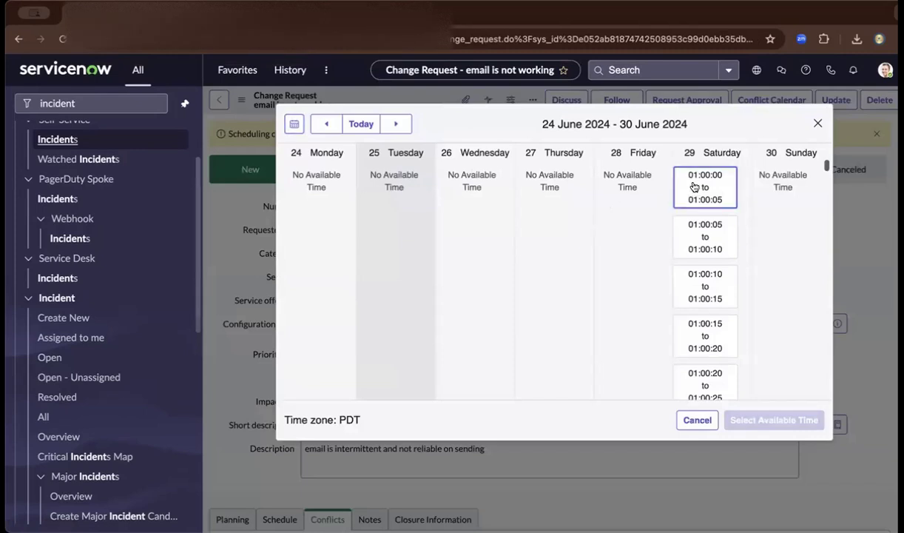
{"action": "left_click", "coordinate": [750, 421]}
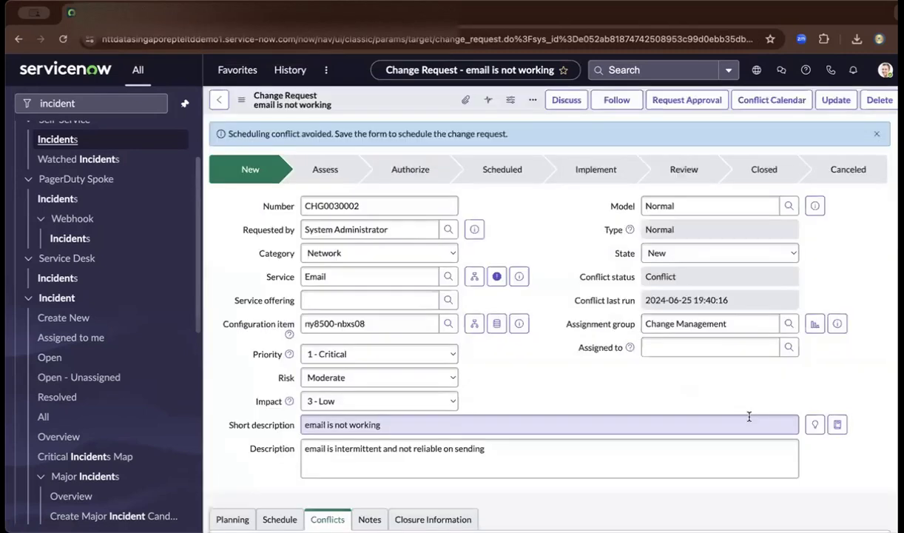
{"action": "right_click", "coordinate": [419, 98]}
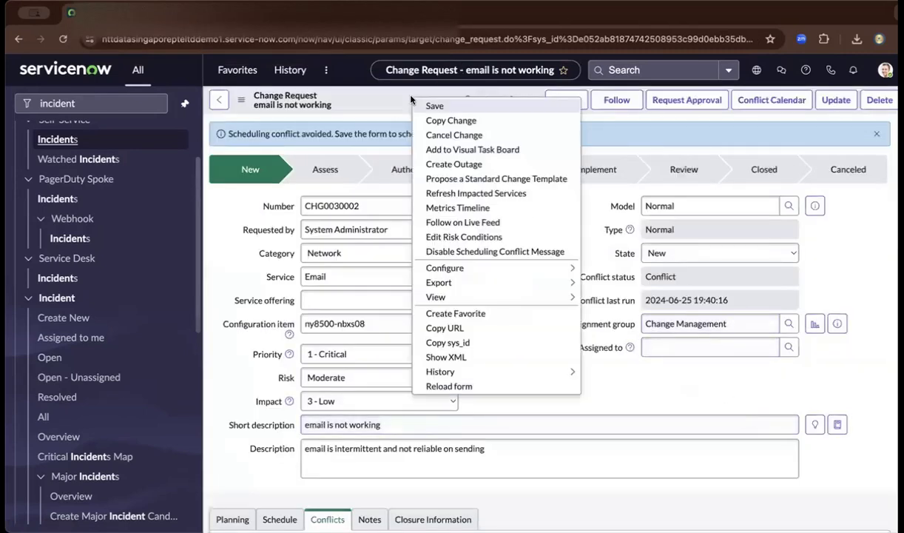
{"action": "left_click", "coordinate": [423, 104]}
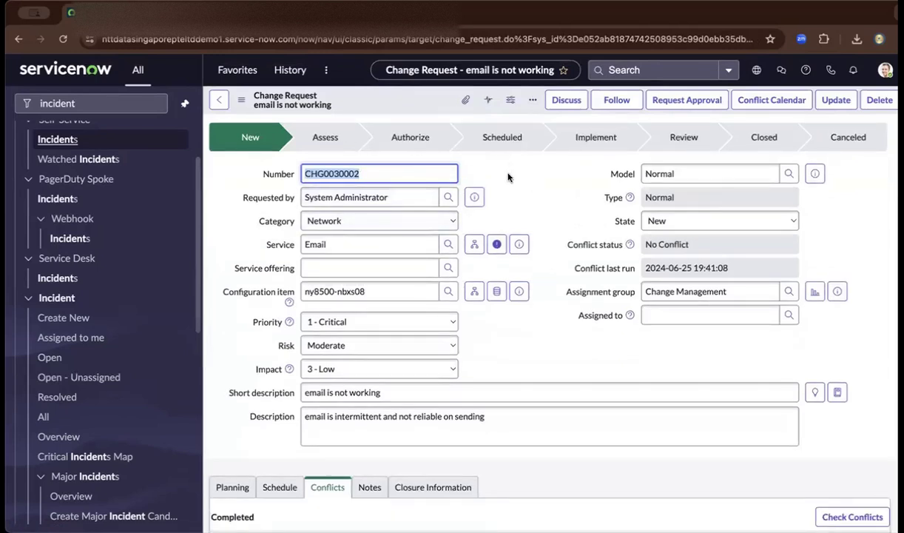
- Calculate the risk of the change request
{"action": "scroll", "coordinate": [508, 176], "scroll_direction": "down", "scroll_amount": 5}
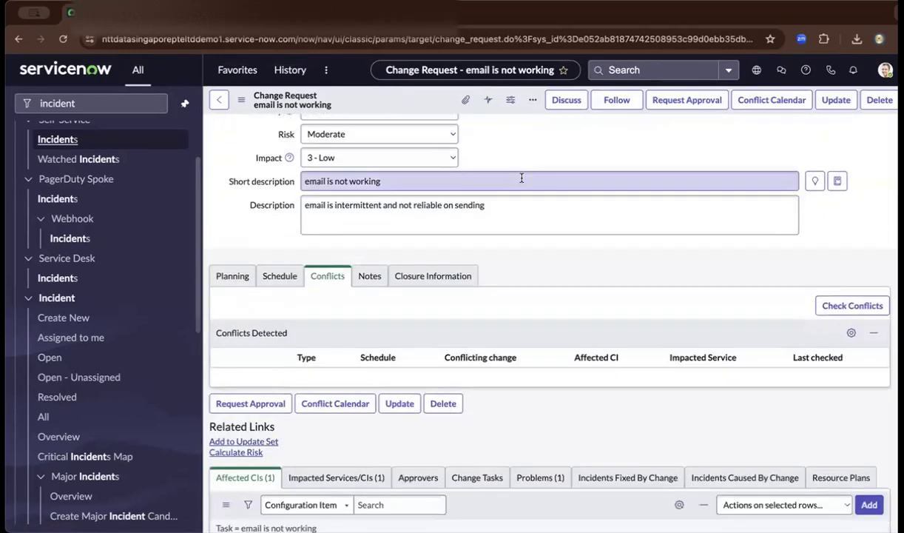
{"action": "scroll", "coordinate": [473, 318], "scroll_direction": "down", "scroll_amount": 1}
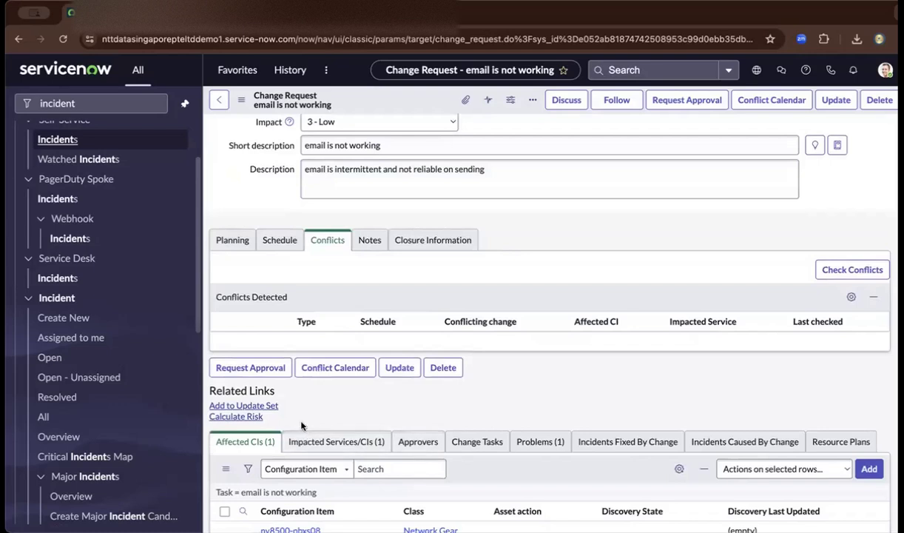
{"action": "left_click", "coordinate": [236, 416]}
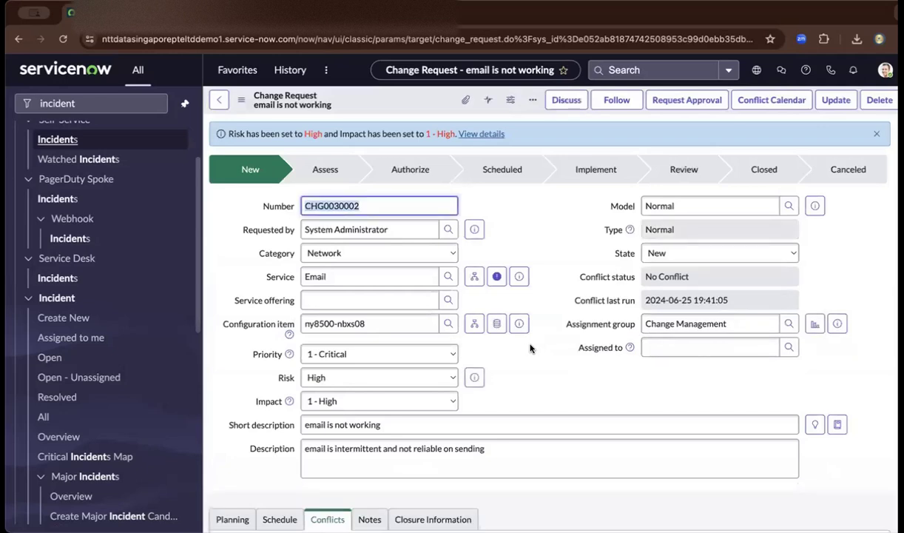
- Examine the details of the calculated risk and preview the record of the Email service
{"action": "left_click", "coordinate": [473, 133]}
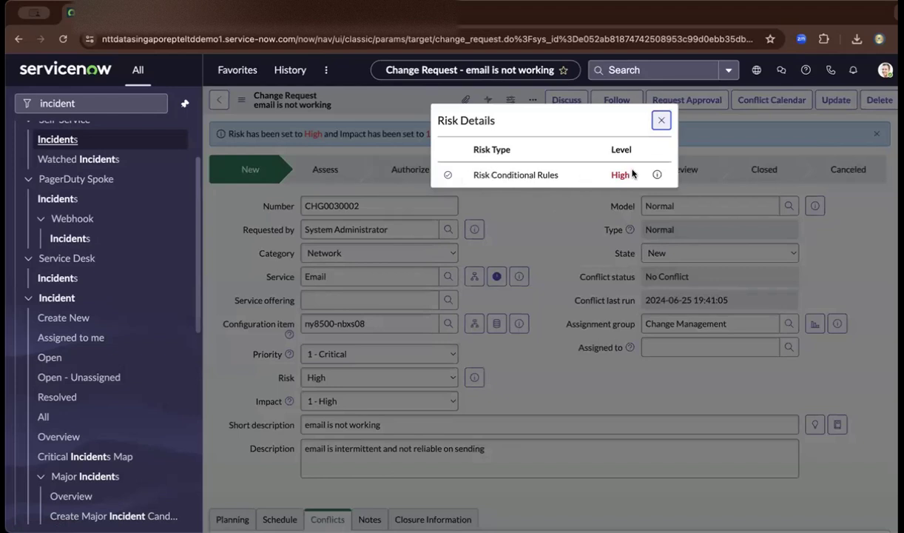
{"action": "left_click", "coordinate": [656, 176]}
{"action": "mouse_move", "coordinate": [657, 175]}
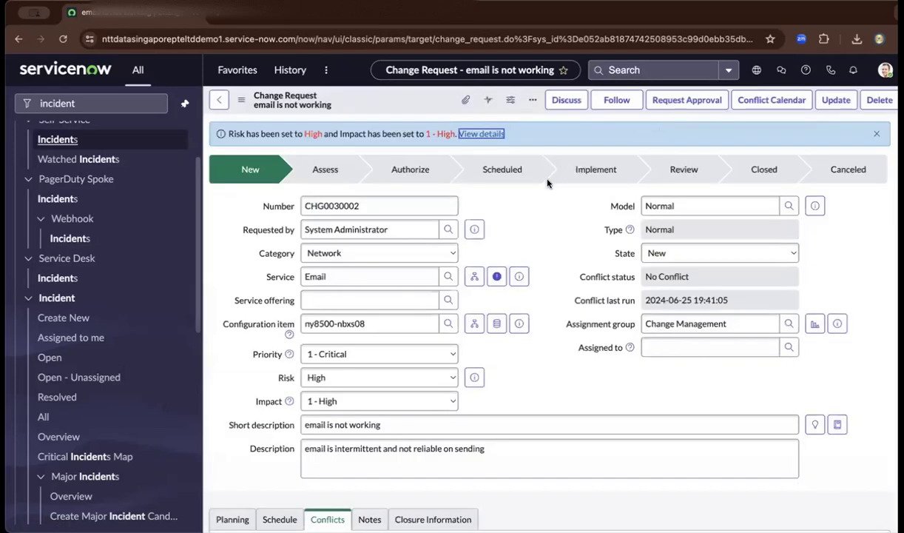
{"action": "left_click", "coordinate": [519, 277]}
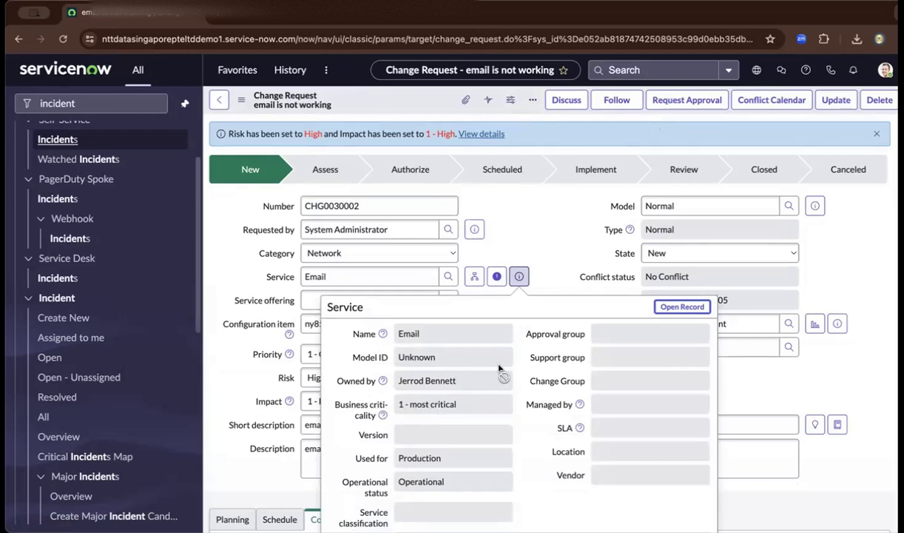
{"action": "left_click", "coordinate": [579, 221]}
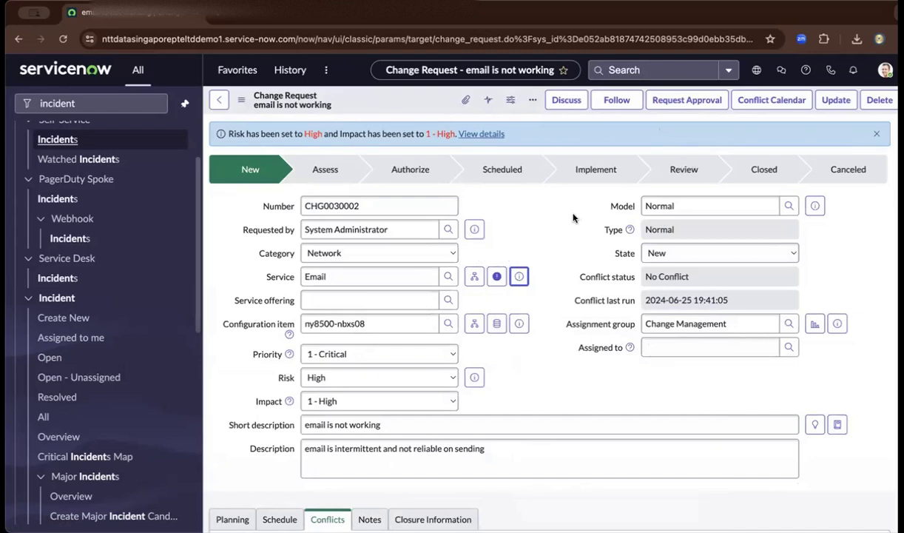
- Request approval for the change and display its list of approvers
{"action": "left_click", "coordinate": [687, 100]}
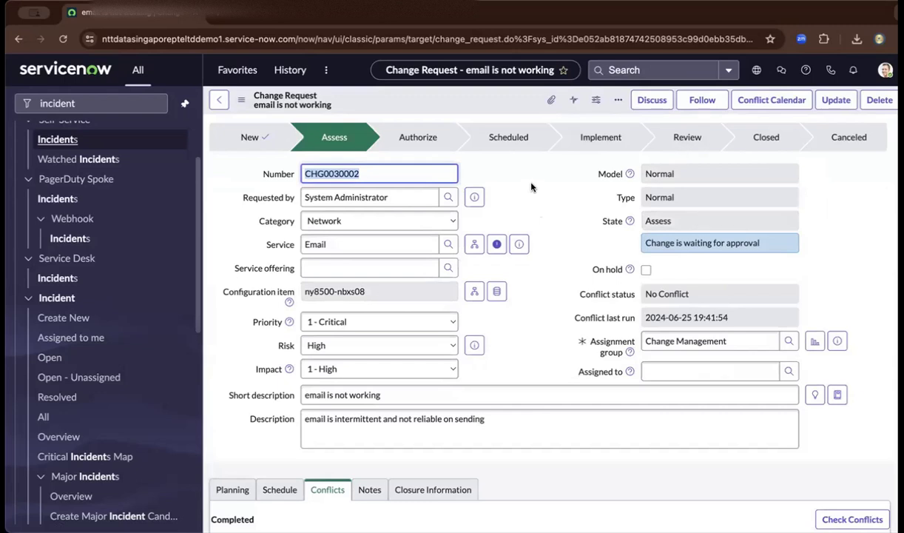
{"action": "scroll", "coordinate": [531, 190], "scroll_direction": "down", "scroll_amount": 5}
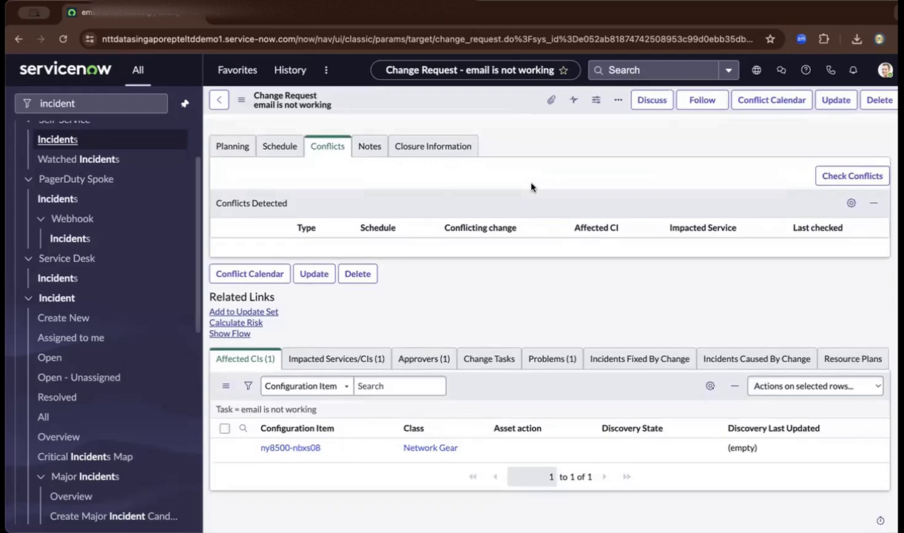
{"action": "left_click", "coordinate": [433, 358]}
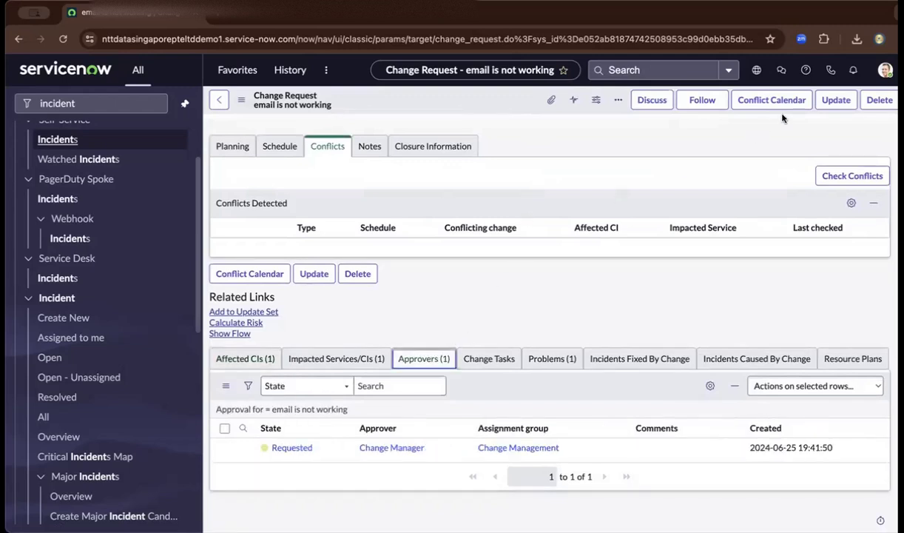
{"action": "left_click", "coordinate": [883, 71]}
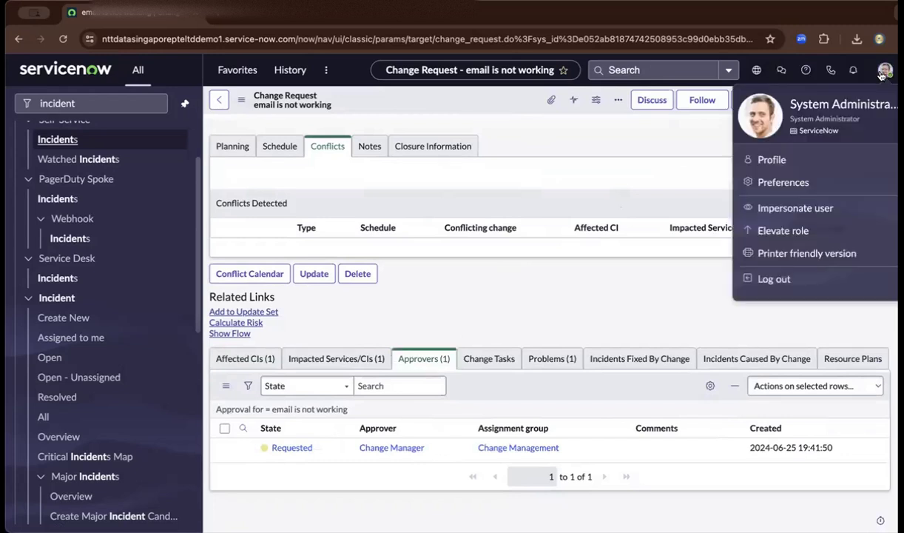
{"action": "left_click", "coordinate": [610, 147]}
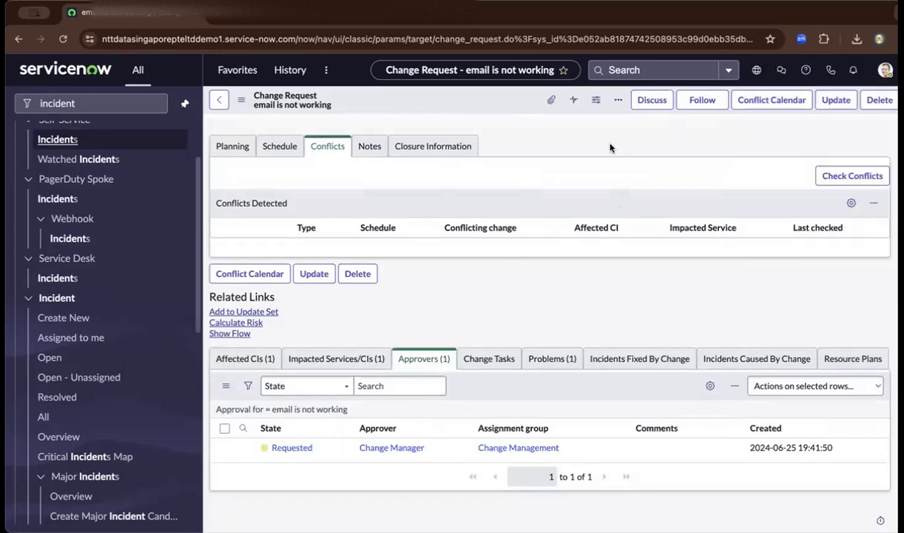
- Open the Change Management group's approval request, review the summary of the change, and approve it
{"action": "left_click", "coordinate": [297, 448]}
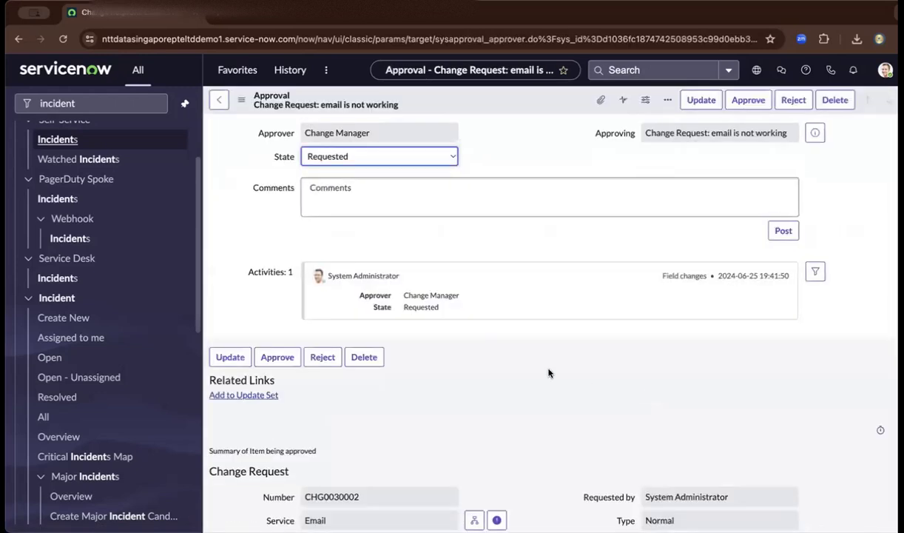
{"action": "scroll", "coordinate": [474, 337], "scroll_direction": "down", "scroll_amount": 4}
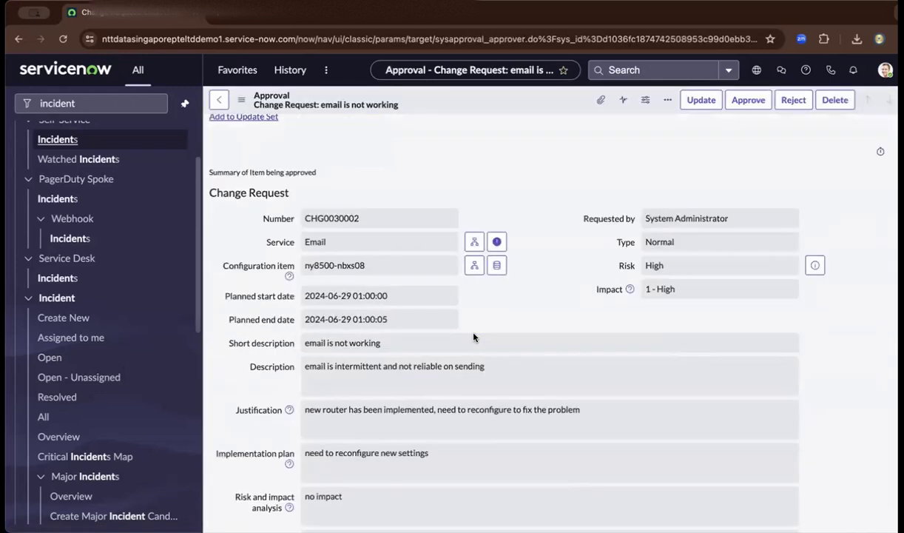
{"action": "scroll", "coordinate": [473, 338], "scroll_direction": "up", "scroll_amount": 2}
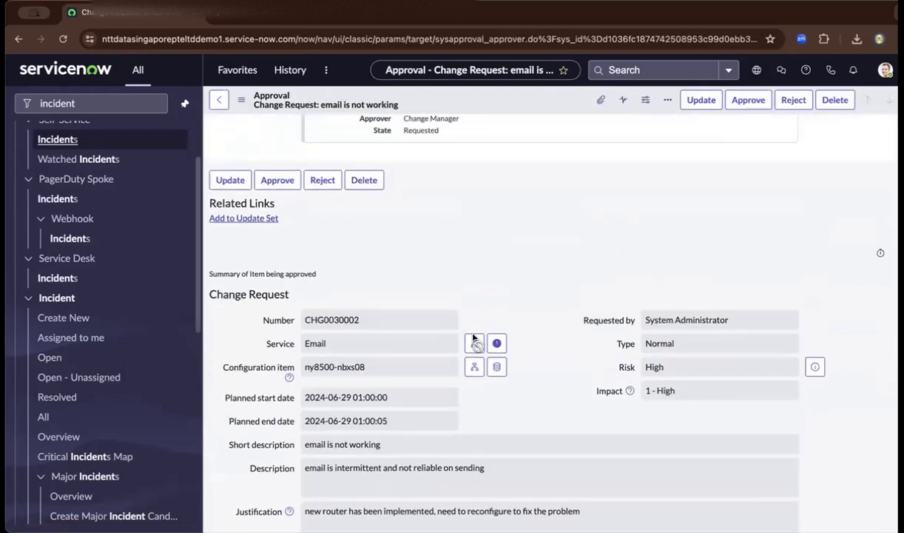
{"action": "scroll", "coordinate": [474, 337], "scroll_direction": "down", "scroll_amount": 3}
{"action": "scroll", "coordinate": [474, 338], "scroll_direction": "up", "scroll_amount": 1}
{"action": "scroll", "coordinate": [474, 338], "scroll_direction": "down", "scroll_amount": 1}
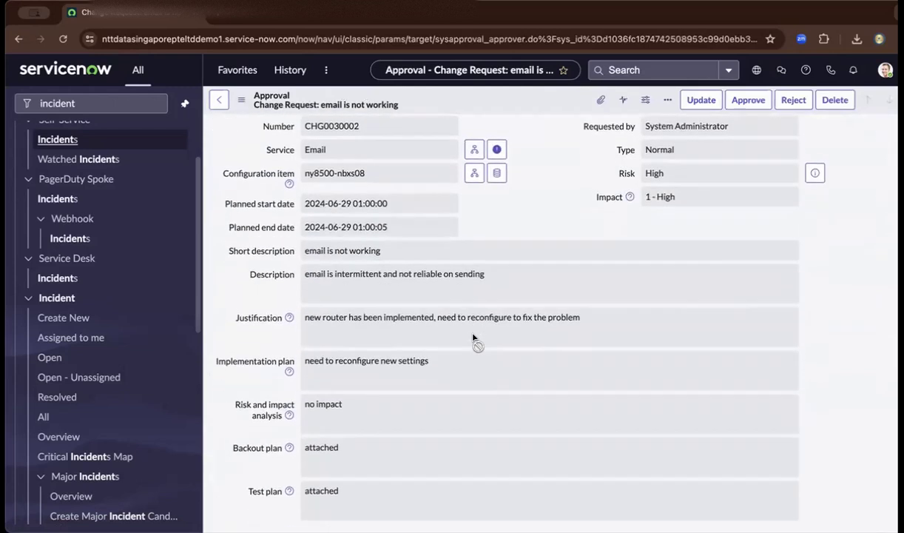
{"action": "scroll", "coordinate": [474, 338], "scroll_direction": "up", "scroll_amount": 1}
{"action": "scroll", "coordinate": [474, 338], "scroll_direction": "down", "scroll_amount": 1}
{"action": "scroll", "coordinate": [474, 338], "scroll_direction": "up", "scroll_amount": 2}
{"action": "scroll", "coordinate": [473, 338], "scroll_direction": "up", "scroll_amount": 6}
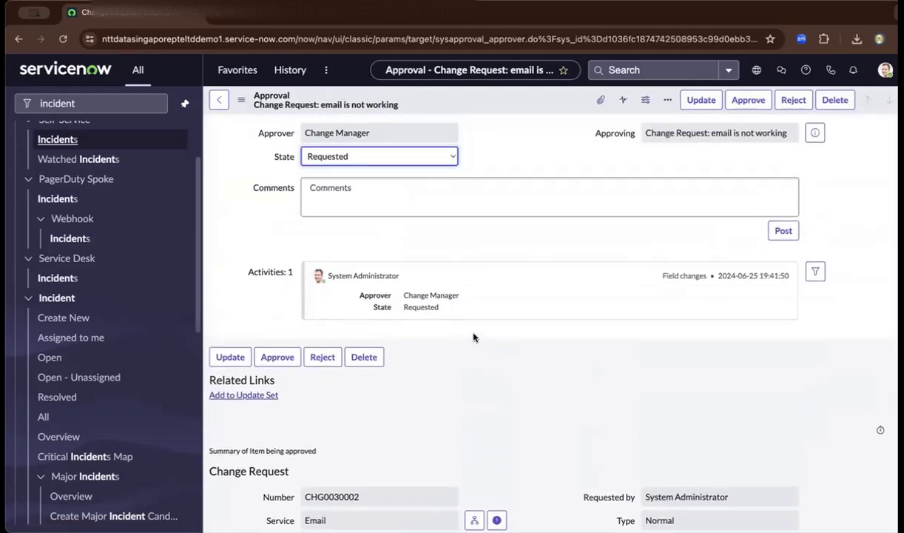
{"action": "left_click", "coordinate": [290, 358]}
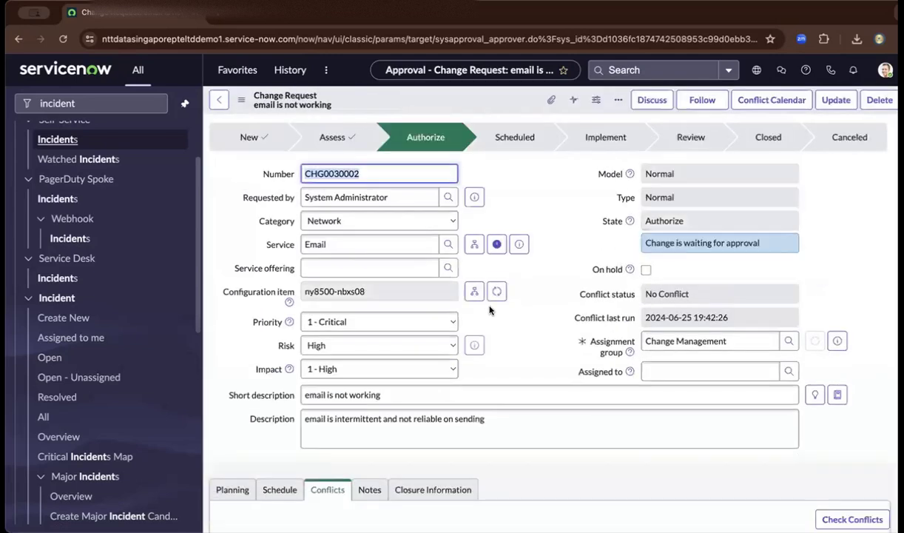
- Approve the pending CAB Approval request in the change's approvers list
{"action": "scroll", "coordinate": [490, 304], "scroll_direction": "down", "scroll_amount": 5}
{"action": "scroll", "coordinate": [490, 303], "scroll_direction": "down", "scroll_amount": 3}
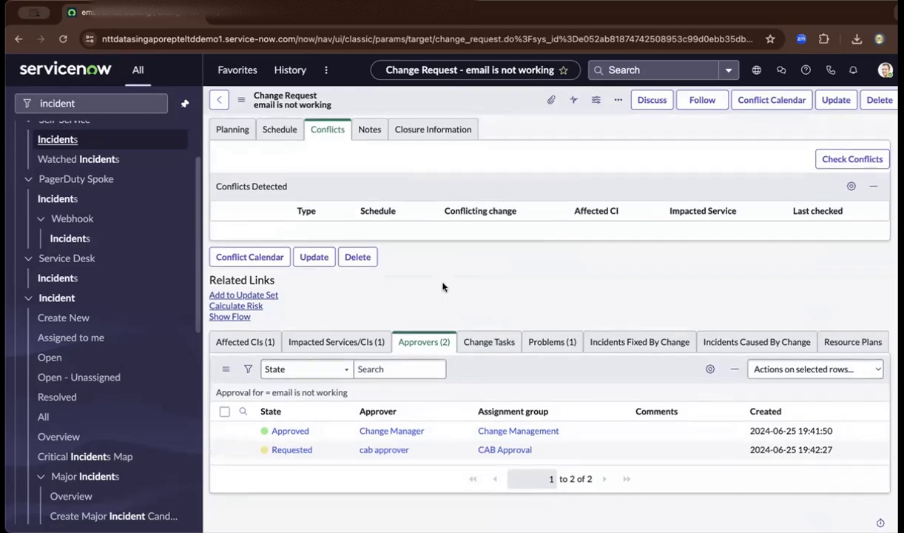
{"action": "scroll", "coordinate": [442, 287], "scroll_direction": "up", "scroll_amount": 1}
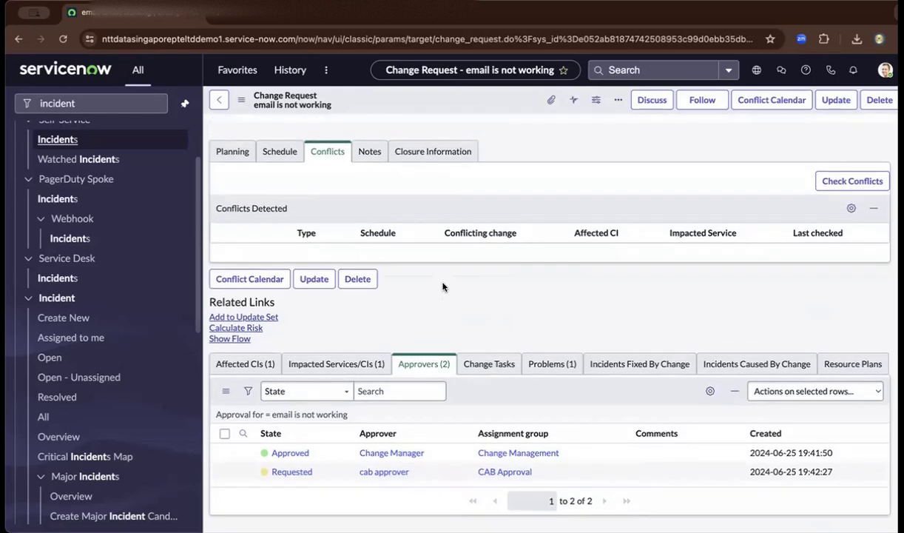
{"action": "scroll", "coordinate": [443, 287], "scroll_direction": "up", "scroll_amount": 5}
{"action": "scroll", "coordinate": [442, 287], "scroll_direction": "up", "scroll_amount": 2}
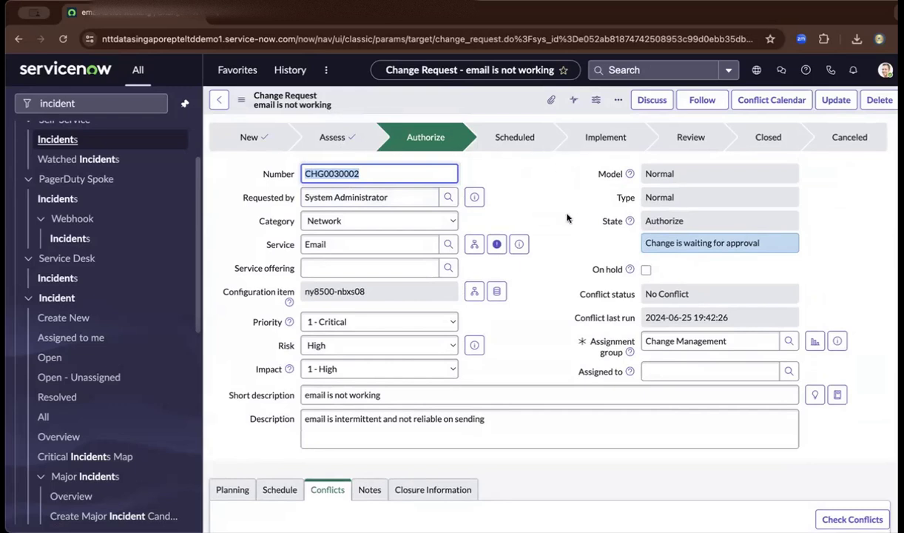
{"action": "scroll", "coordinate": [566, 218], "scroll_direction": "down", "scroll_amount": 10}
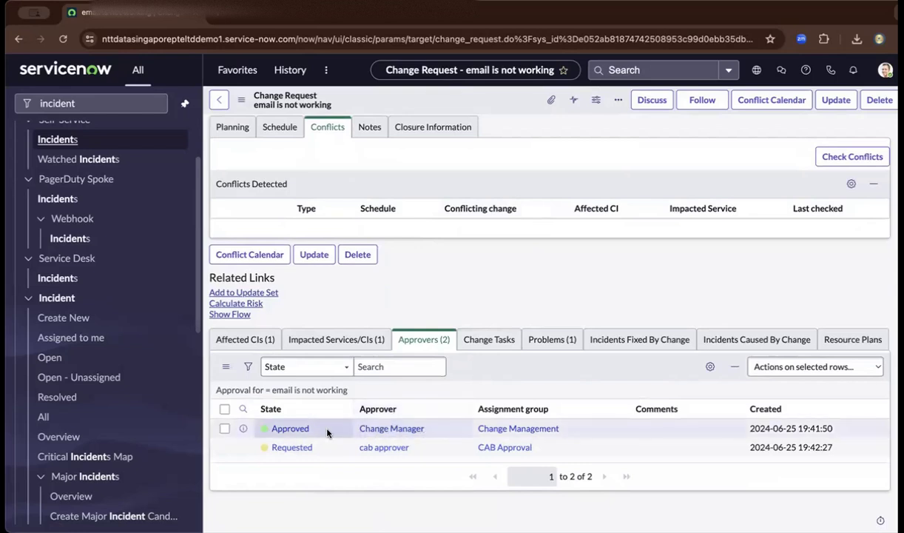
{"action": "right_click", "coordinate": [292, 447]}
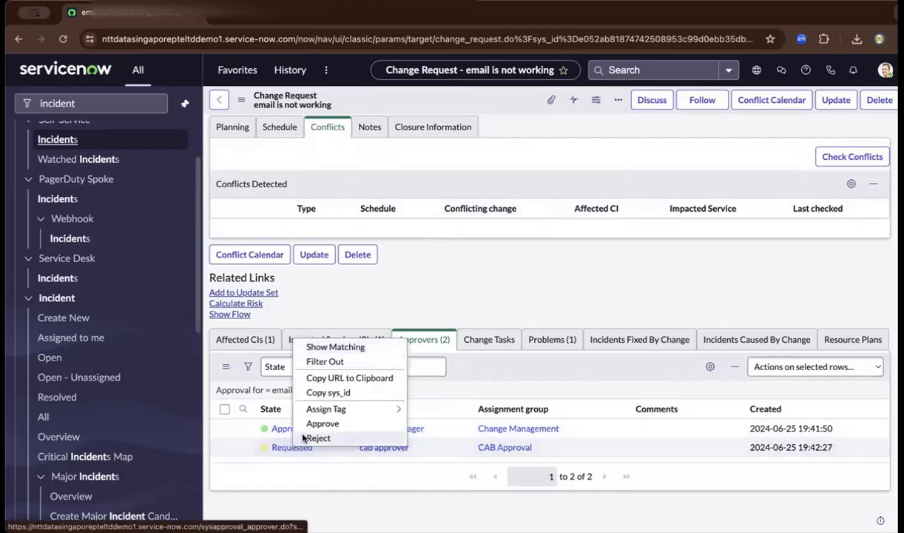
{"action": "left_click", "coordinate": [323, 423]}
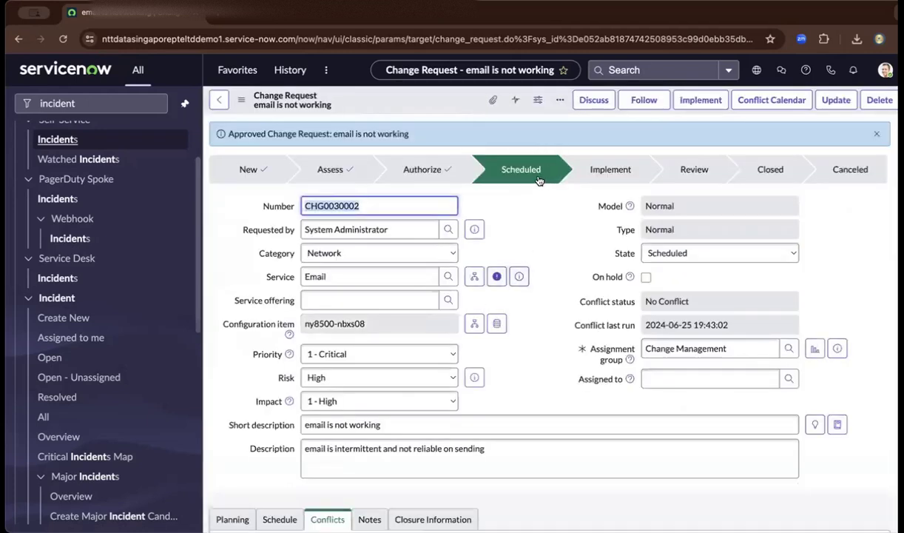
- Review the change's planned schedule and approvals, and display its affected configuration items
{"action": "scroll", "coordinate": [537, 210], "scroll_direction": "down", "scroll_amount": 5}
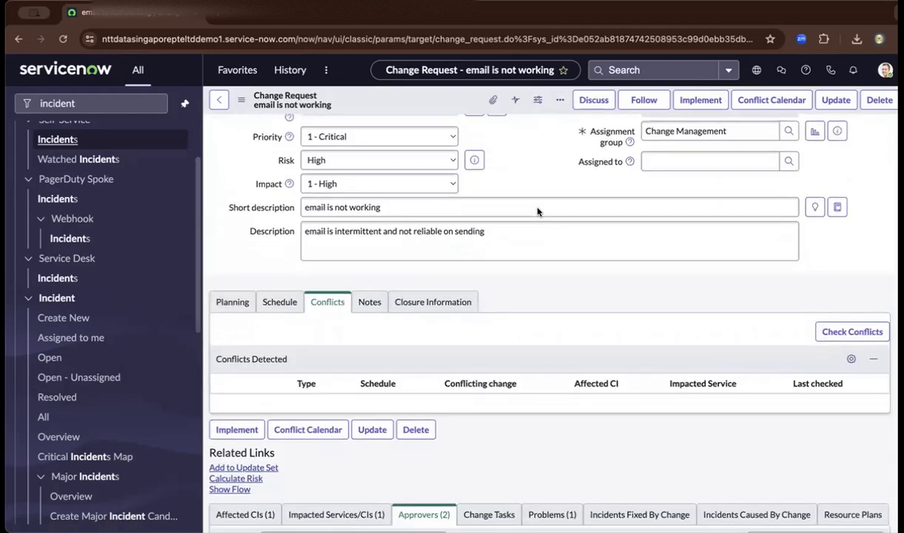
{"action": "scroll", "coordinate": [538, 211], "scroll_direction": "down", "scroll_amount": 1}
{"action": "left_click", "coordinate": [274, 264]}
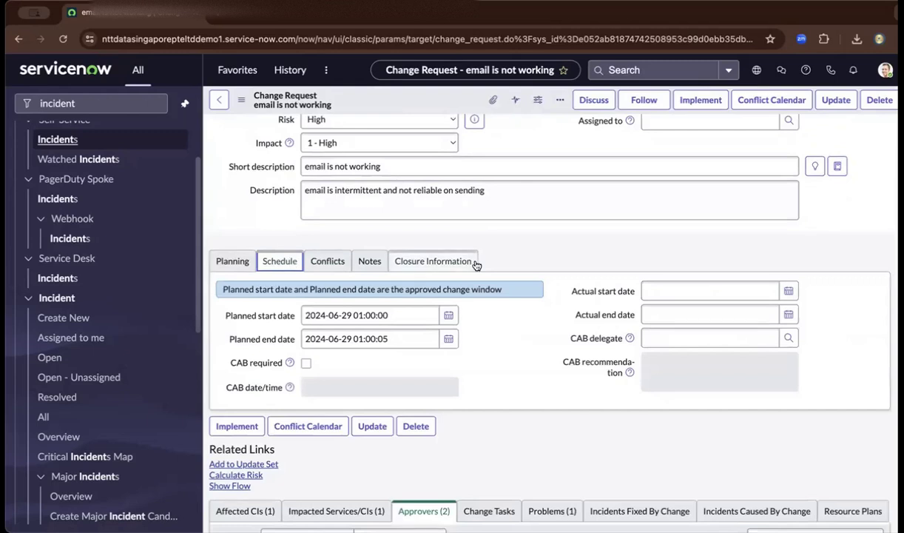
{"action": "scroll", "coordinate": [560, 293], "scroll_direction": "down", "scroll_amount": 3}
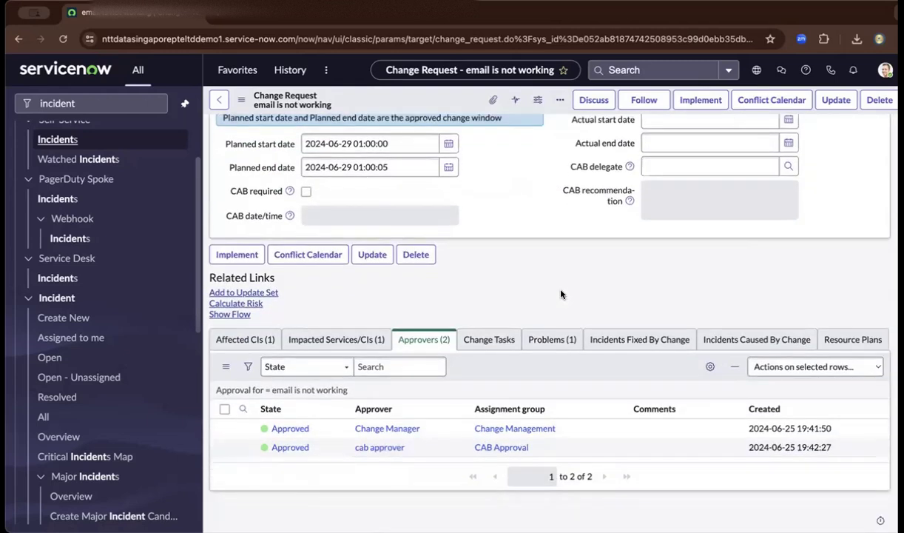
{"action": "scroll", "coordinate": [594, 216], "scroll_direction": "up", "scroll_amount": 5}
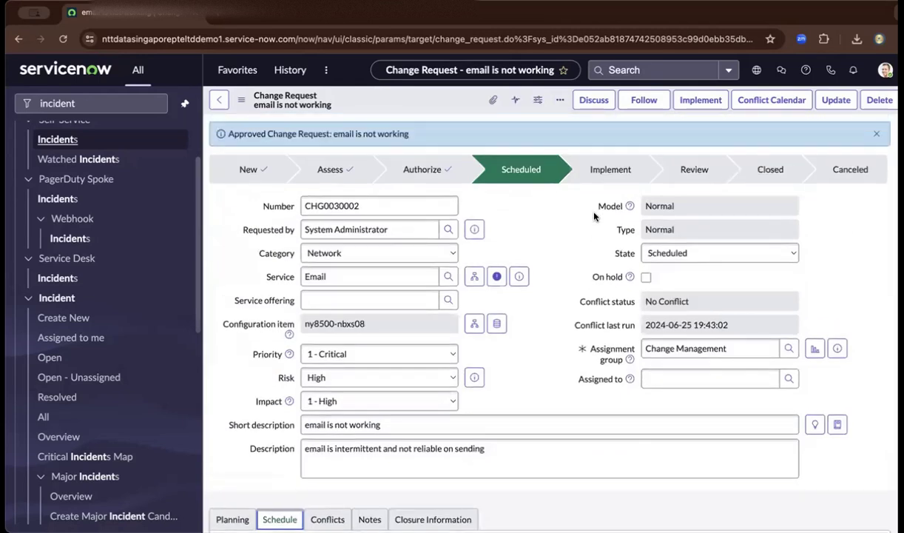
{"action": "scroll", "coordinate": [535, 230], "scroll_direction": "down", "scroll_amount": 5}
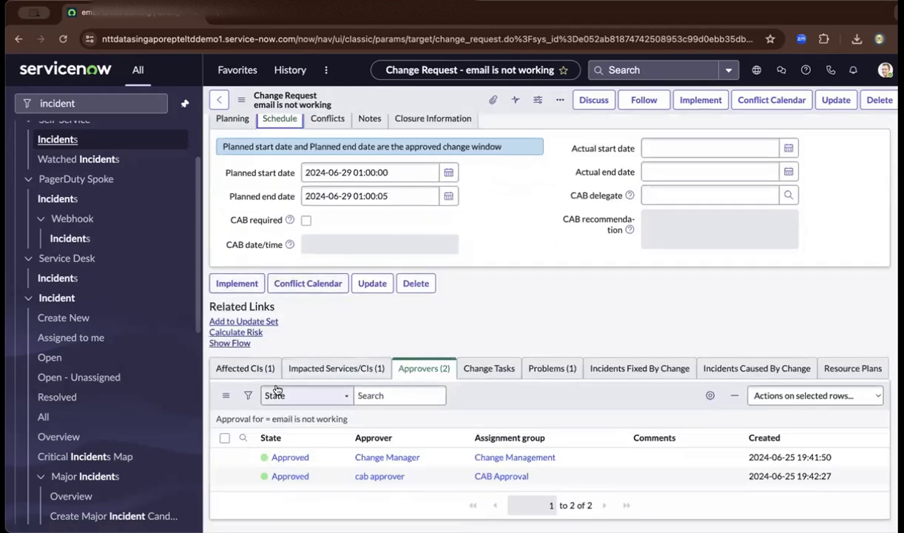
{"action": "left_click", "coordinate": [244, 368]}
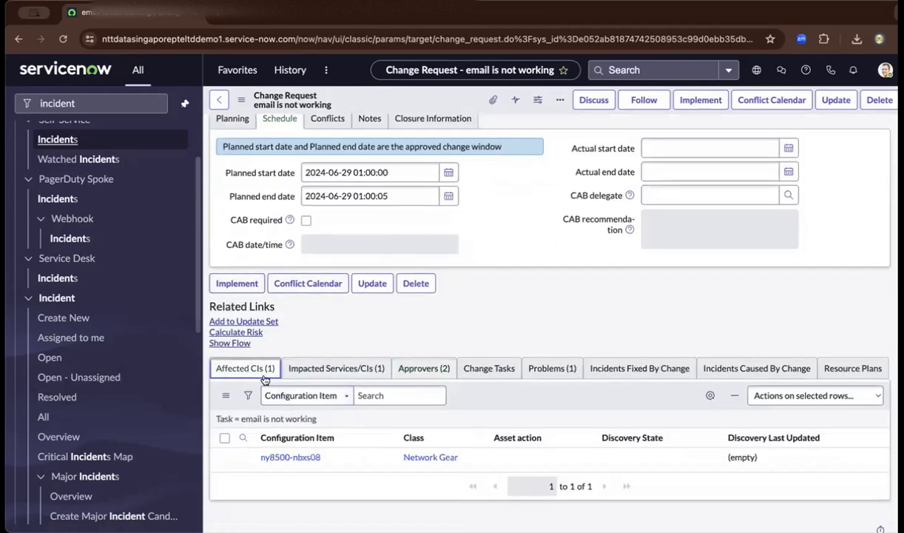
- Review the change's impacted services, its linked problem record and its main details
{"action": "left_click", "coordinate": [318, 374]}
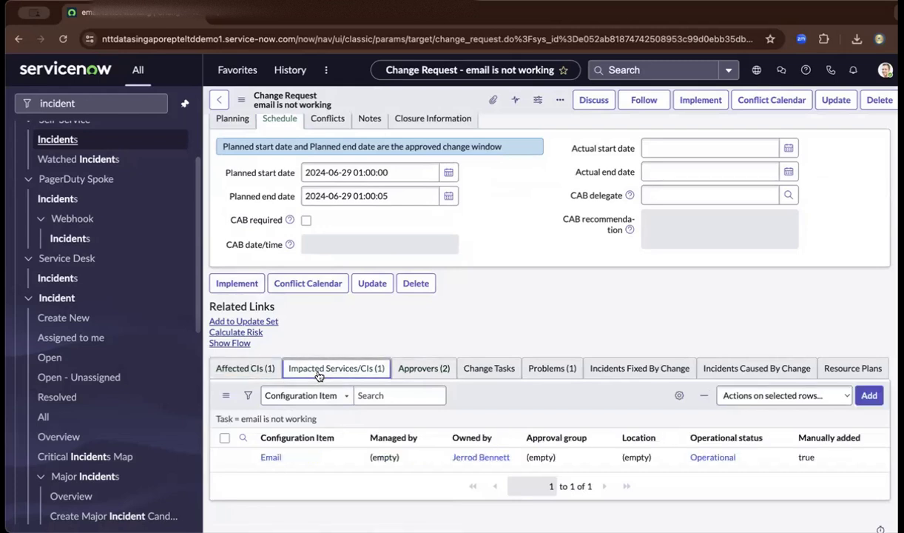
{"action": "left_click", "coordinate": [555, 367]}
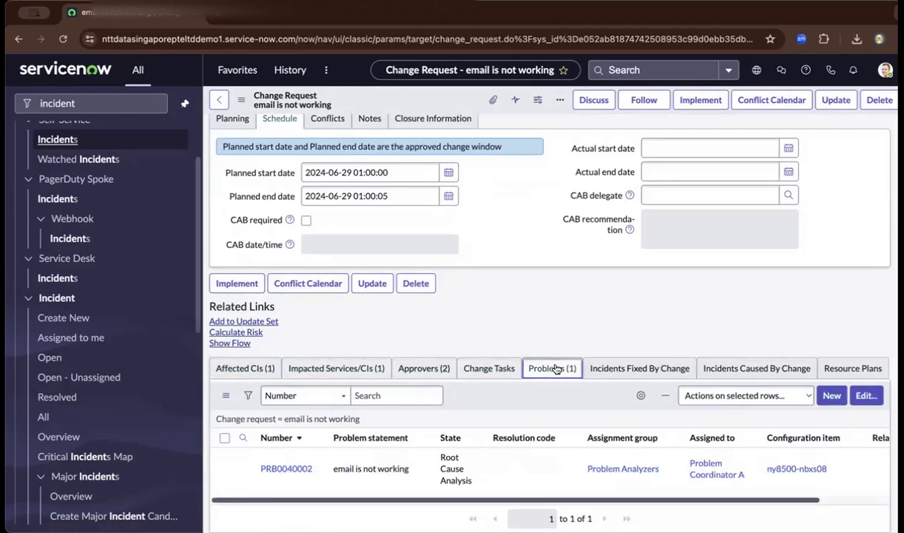
{"action": "scroll", "coordinate": [566, 319], "scroll_direction": "down", "scroll_amount": 1}
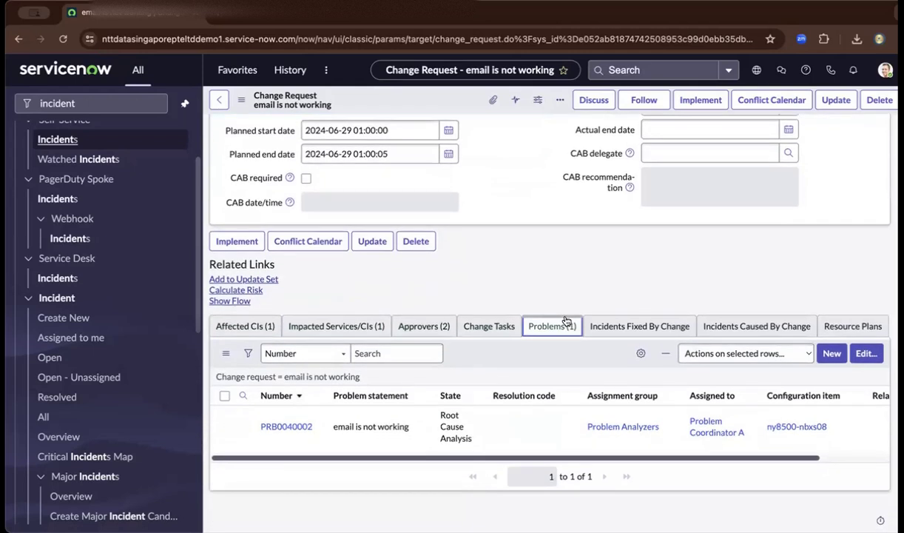
{"action": "scroll", "coordinate": [566, 320], "scroll_direction": "up", "scroll_amount": 10}
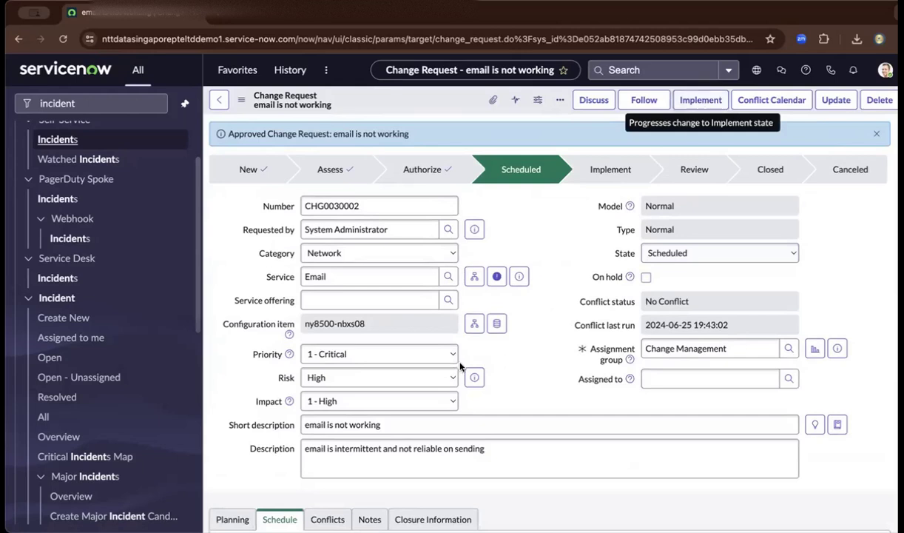
{"action": "scroll", "coordinate": [460, 366], "scroll_direction": "down", "scroll_amount": 1}
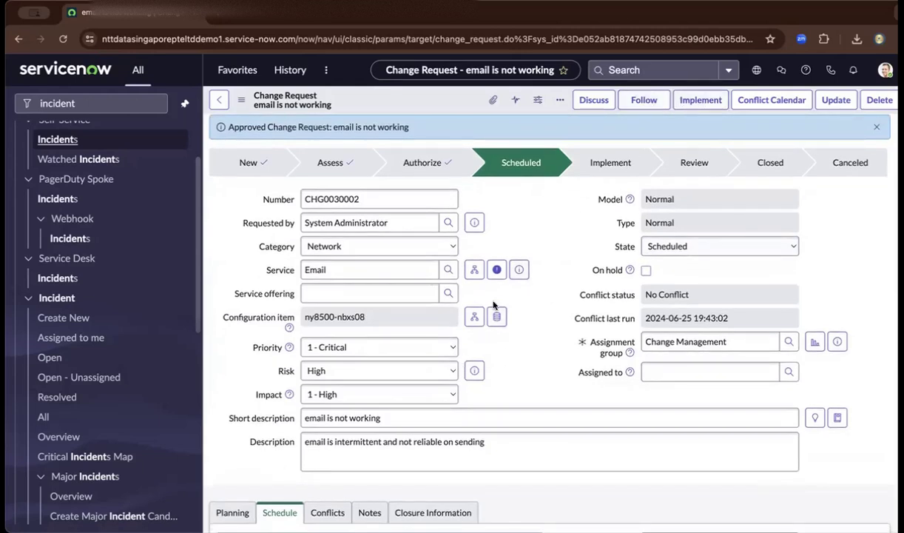
- Review the change's notes and read through its activity and approval history
{"action": "scroll", "coordinate": [493, 304], "scroll_direction": "down", "scroll_amount": 2}
{"action": "left_click", "coordinate": [365, 431]}
{"action": "scroll", "coordinate": [528, 378], "scroll_direction": "down", "scroll_amount": 5}
{"action": "scroll", "coordinate": [528, 378], "scroll_direction": "down", "scroll_amount": 10}
{"action": "scroll", "coordinate": [523, 380], "scroll_direction": "down", "scroll_amount": 5}
{"action": "scroll", "coordinate": [524, 380], "scroll_direction": "up", "scroll_amount": 3}
{"action": "scroll", "coordinate": [524, 380], "scroll_direction": "up", "scroll_amount": 3}
{"action": "scroll", "coordinate": [524, 378], "scroll_direction": "up", "scroll_amount": 5}
{"action": "left_click", "coordinate": [405, 204]}
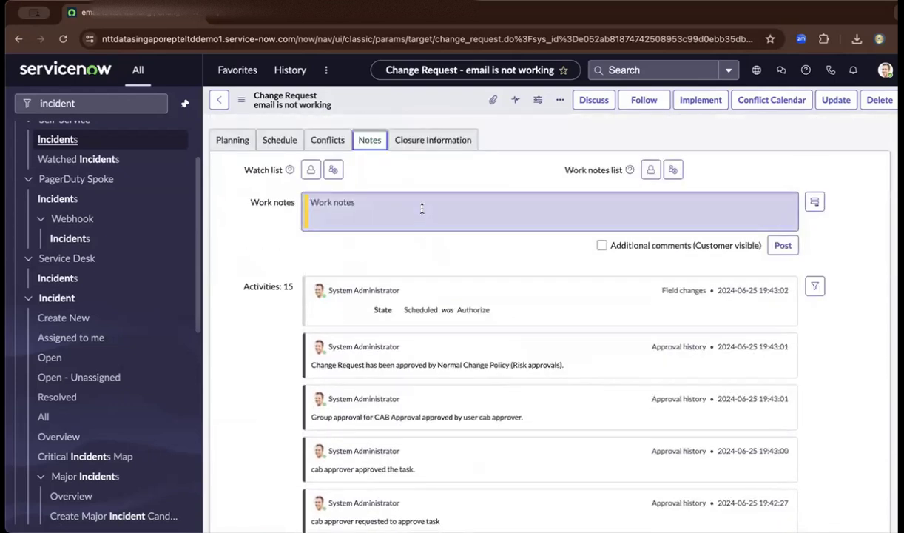
- Move the change to the Implement state and display its list of change tasks
{"action": "scroll", "coordinate": [488, 308], "scroll_direction": "up", "scroll_amount": 5}
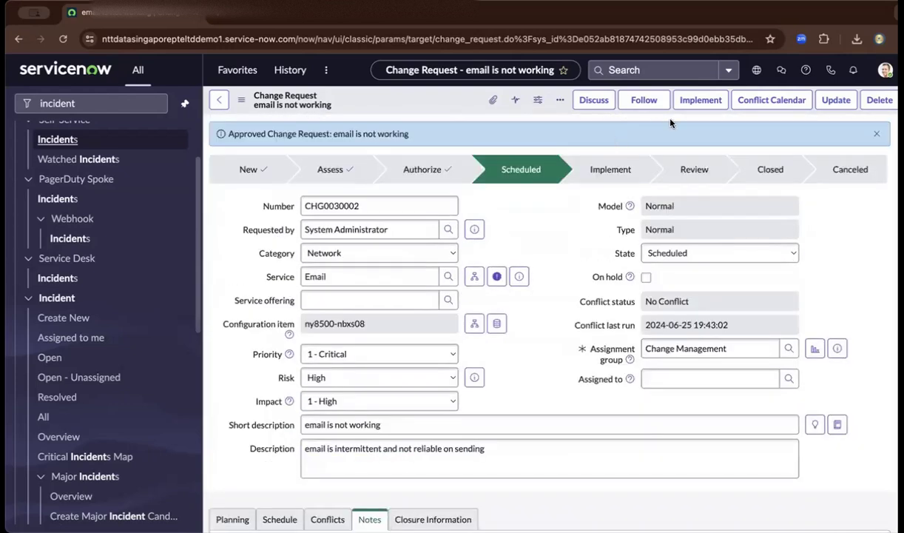
{"action": "left_click", "coordinate": [706, 100]}
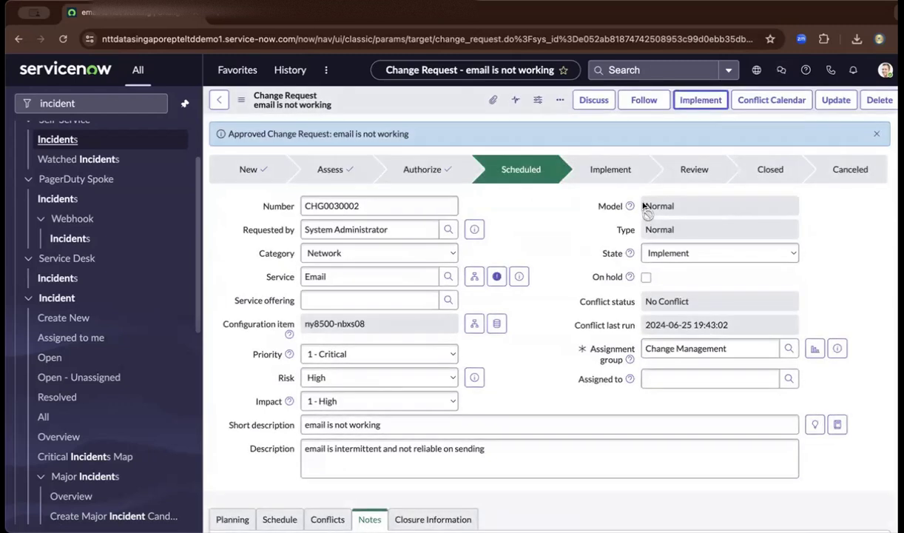
{"action": "scroll", "coordinate": [570, 226], "scroll_direction": "down", "scroll_amount": 2}
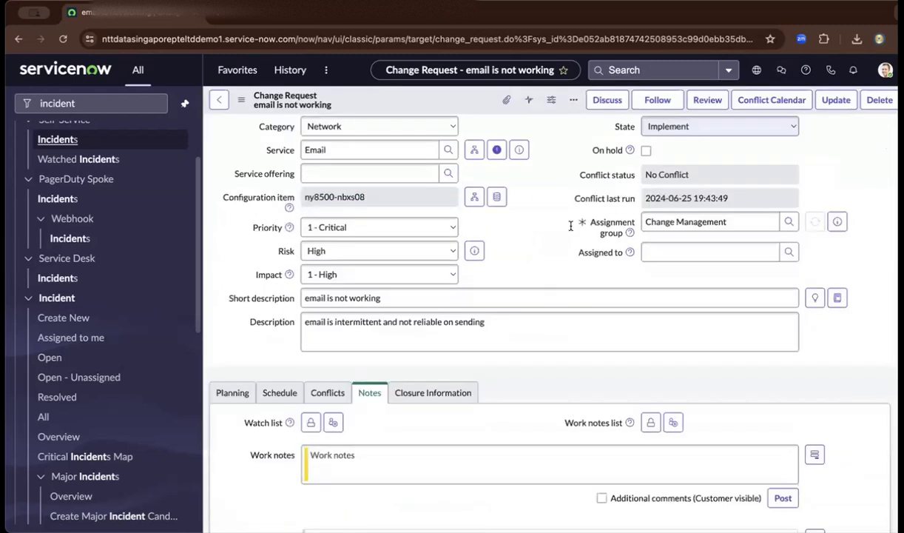
{"action": "scroll", "coordinate": [571, 226], "scroll_direction": "down", "scroll_amount": 15}
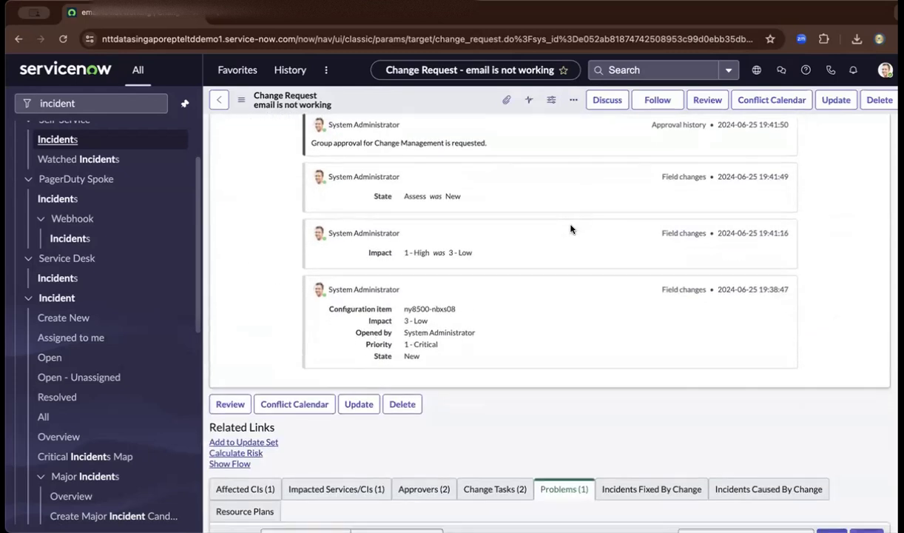
{"action": "scroll", "coordinate": [570, 229], "scroll_direction": "down", "scroll_amount": 2}
{"action": "scroll", "coordinate": [509, 332], "scroll_direction": "down", "scroll_amount": 1}
{"action": "left_click", "coordinate": [511, 331]}
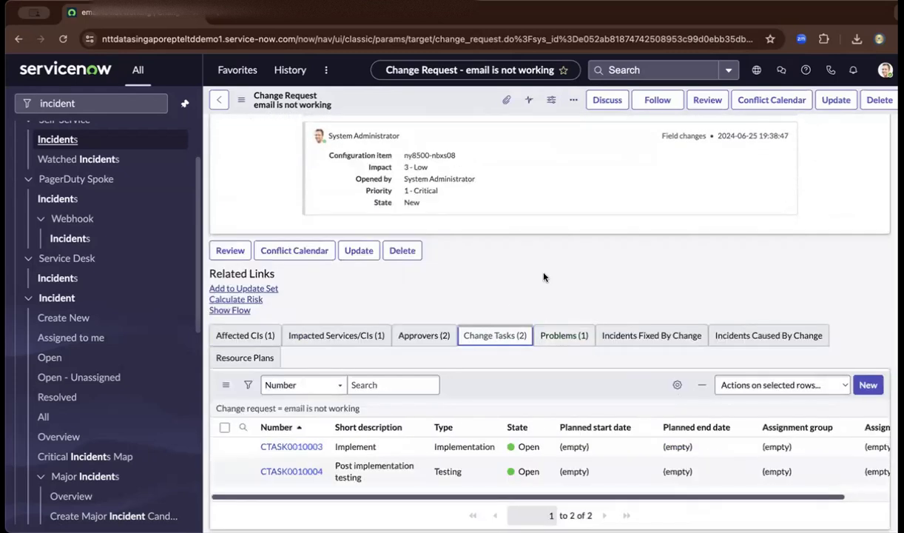
- Close the Implement change task with state Closed, close code Successful and close notes "configuration successful"
{"action": "scroll", "coordinate": [518, 296], "scroll_direction": "down", "scroll_amount": 1}
{"action": "left_click", "coordinate": [299, 411]}
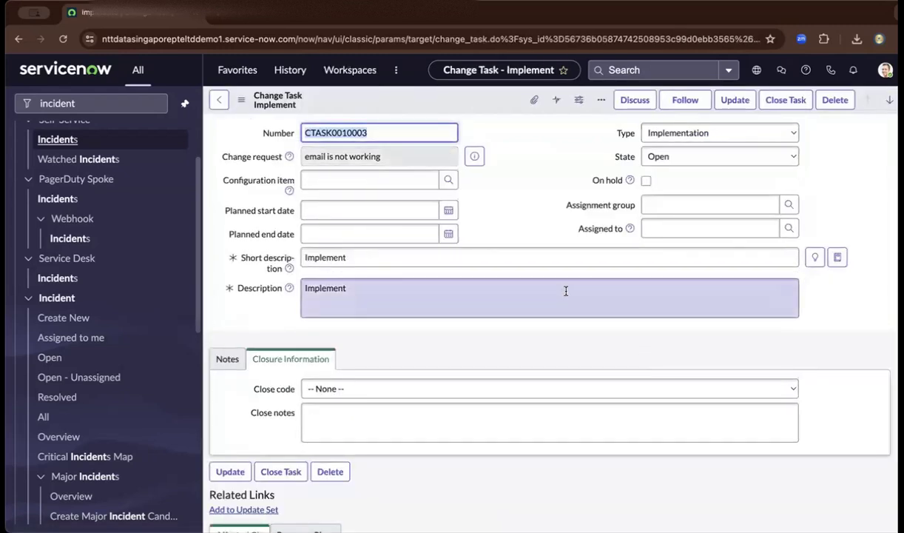
{"action": "left_click", "coordinate": [770, 156]}
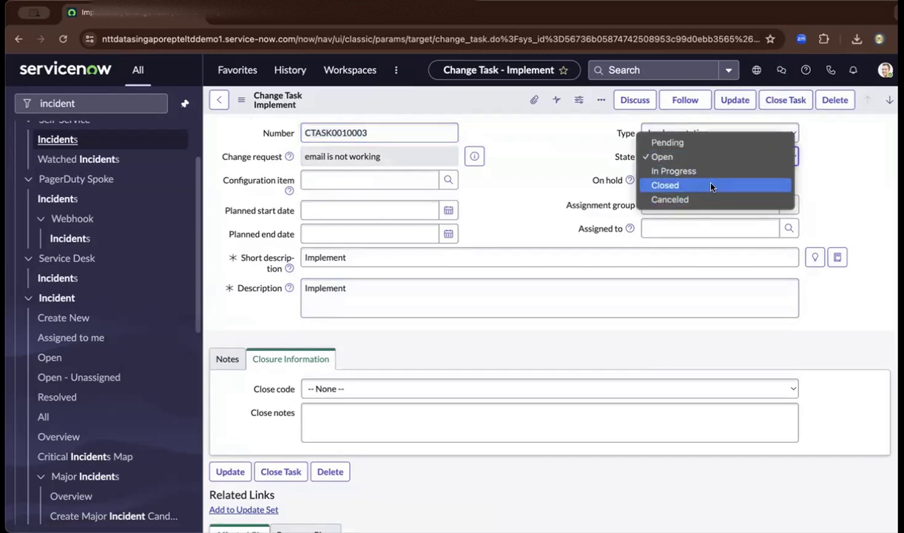
{"action": "left_click", "coordinate": [678, 185]}
{"action": "left_click", "coordinate": [785, 99]}
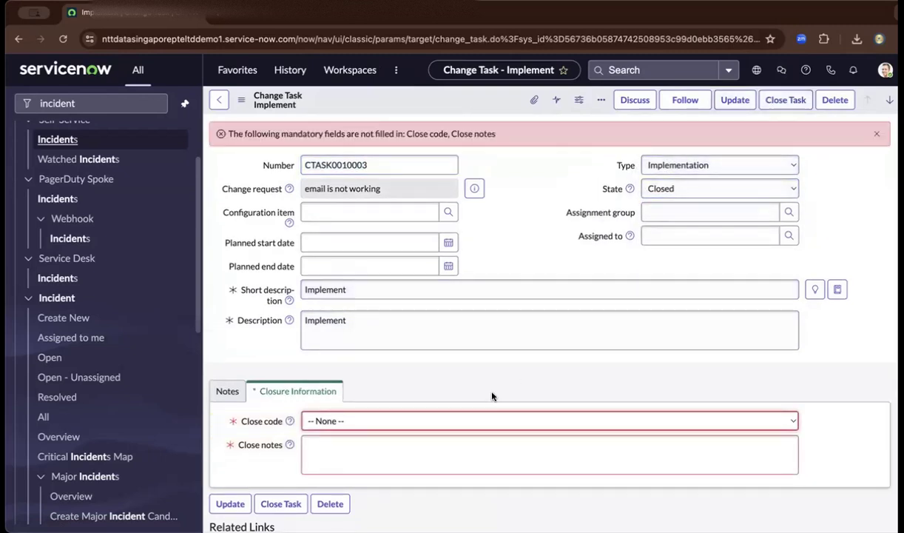
{"action": "left_click", "coordinate": [470, 421]}
{"action": "left_click", "coordinate": [414, 435]}
{"action": "left_click", "coordinate": [404, 440]}
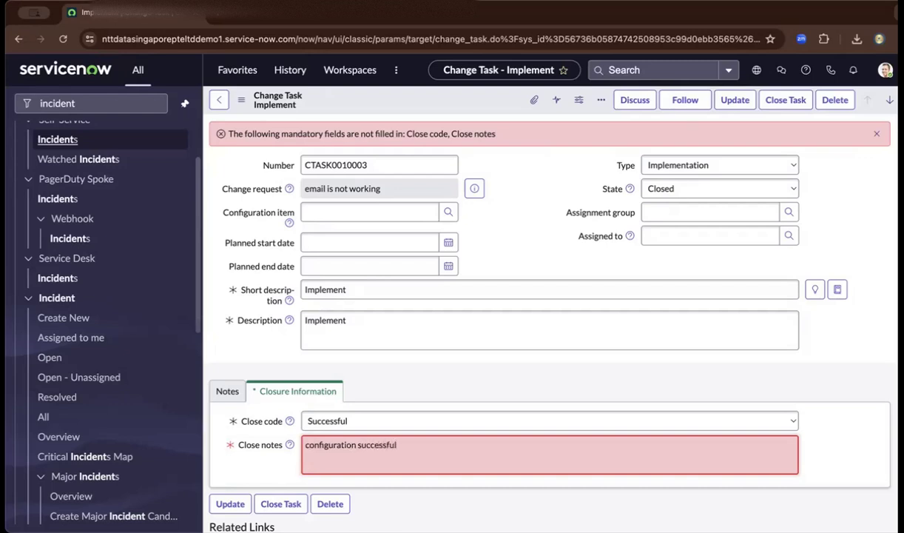
{"action": "left_click", "coordinate": [279, 504]}
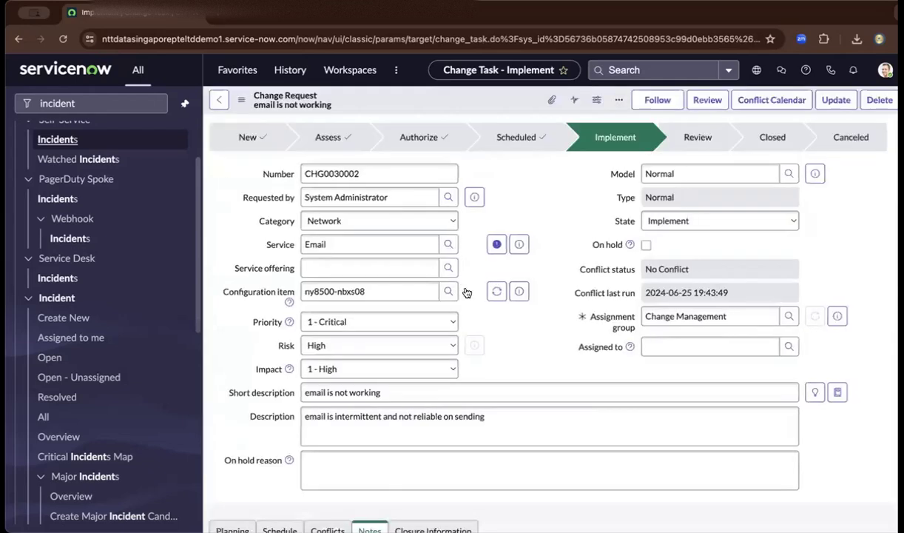
- Close the Post implementation testing change task with state Closed, close code Successful and close notes "testing successful"
{"action": "scroll", "coordinate": [468, 288], "scroll_direction": "down", "scroll_amount": 10}
{"action": "scroll", "coordinate": [464, 290], "scroll_direction": "down", "scroll_amount": 15}
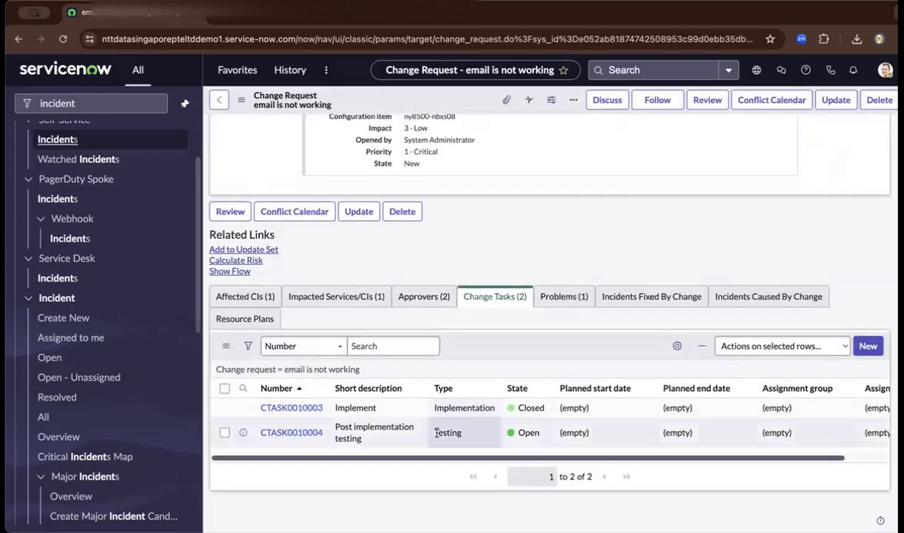
{"action": "left_click", "coordinate": [301, 434]}
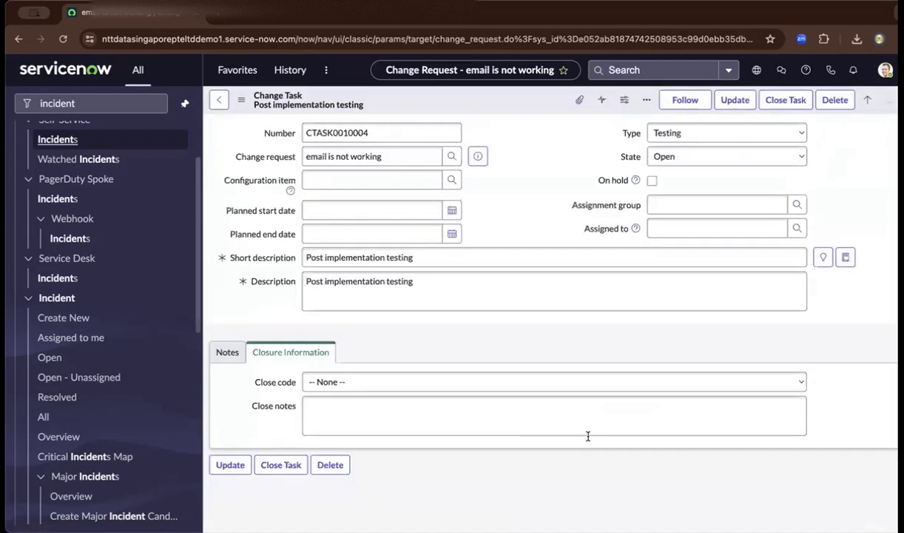
{"action": "left_click", "coordinate": [690, 156]}
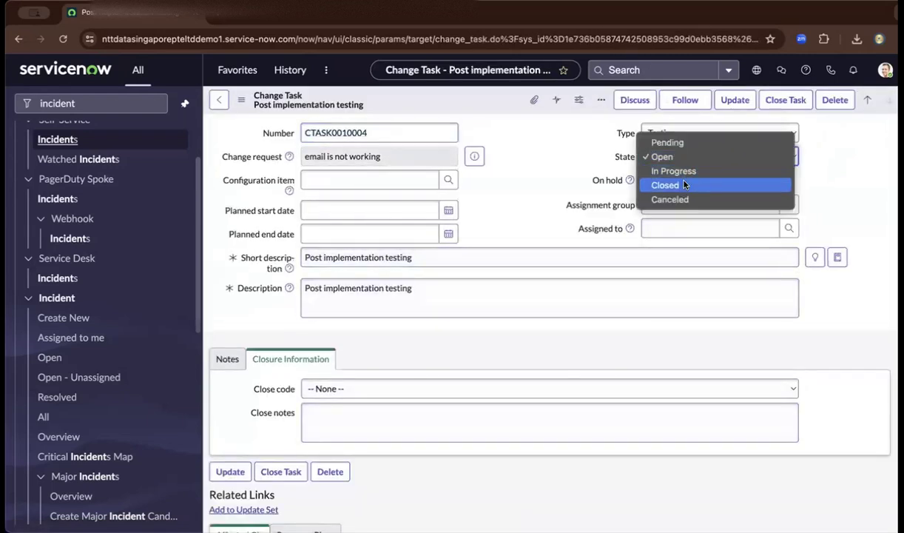
{"action": "left_click", "coordinate": [684, 185]}
{"action": "left_click", "coordinate": [363, 390]}
{"action": "left_click", "coordinate": [350, 417]}
{"action": "type", "text": "testing successful"}
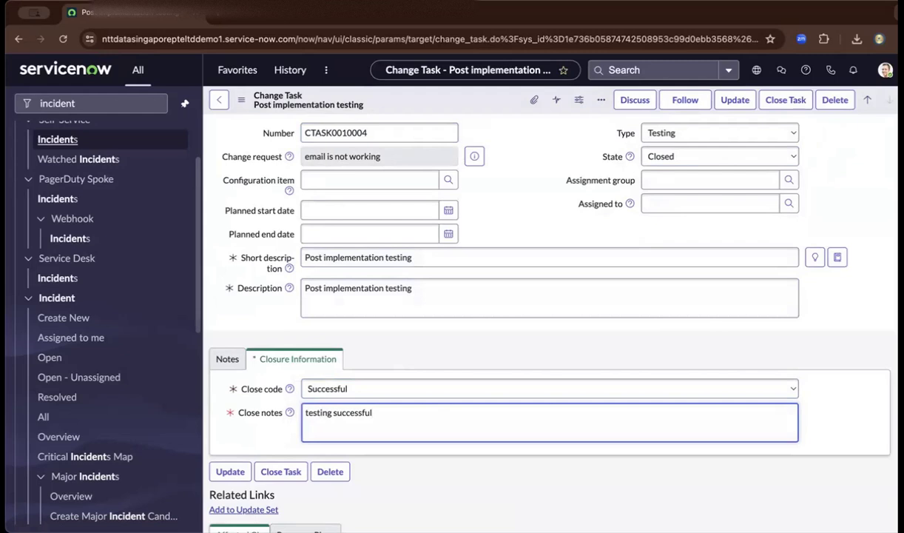
{"action": "left_click", "coordinate": [451, 99]}
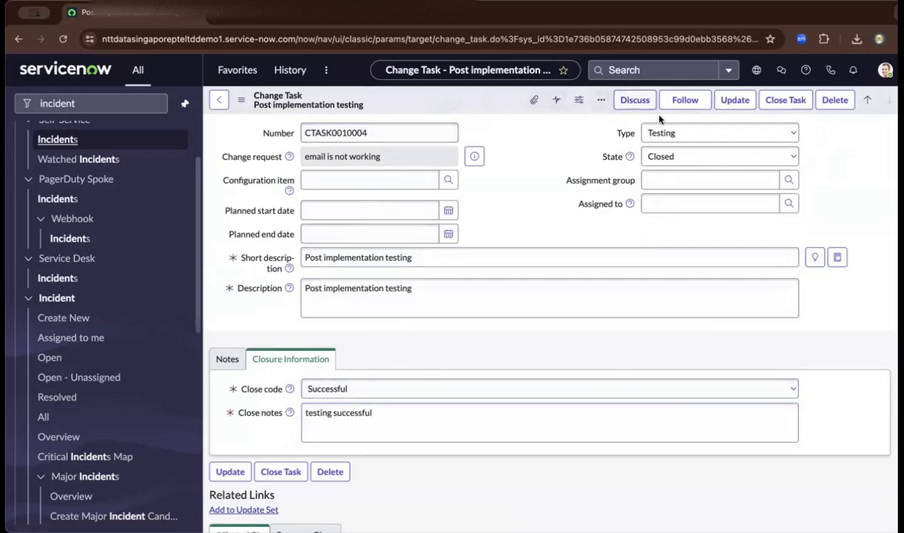
{"action": "left_click", "coordinate": [795, 100]}
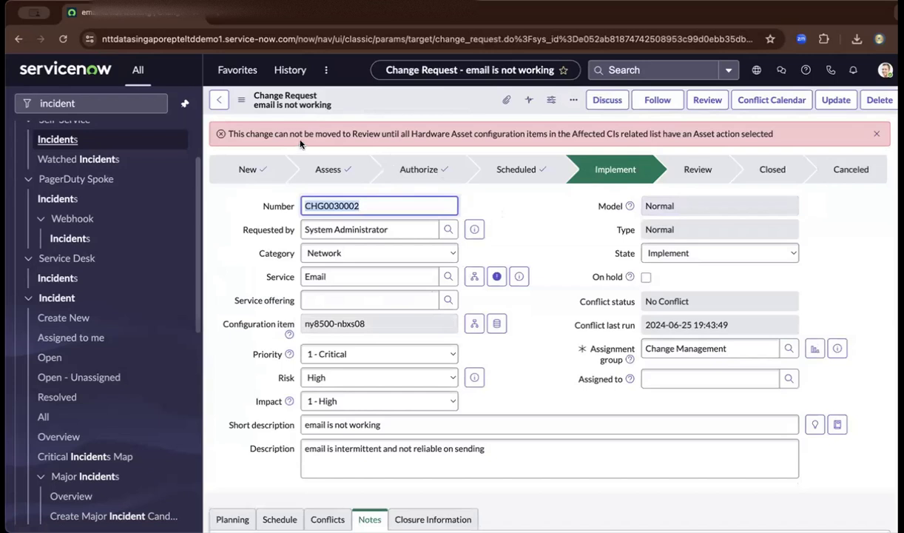
- Set the asset action of the affected configuration item ny8500-nbxs08 to Update/Repair
{"action": "left_click_drag", "start_coordinate": [229, 130], "coordinate": [748, 125]}
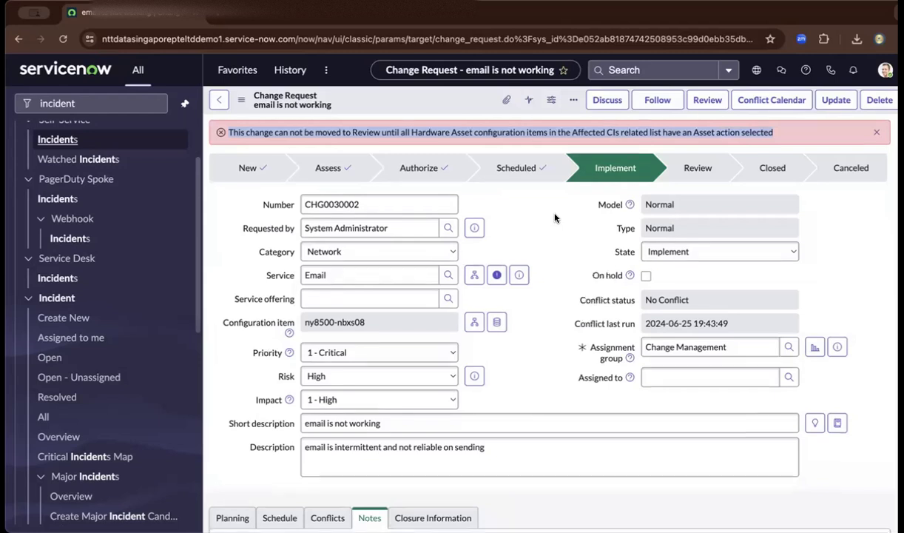
{"action": "scroll", "coordinate": [555, 216], "scroll_direction": "down", "scroll_amount": 6}
{"action": "scroll", "coordinate": [555, 217], "scroll_direction": "down", "scroll_amount": 10}
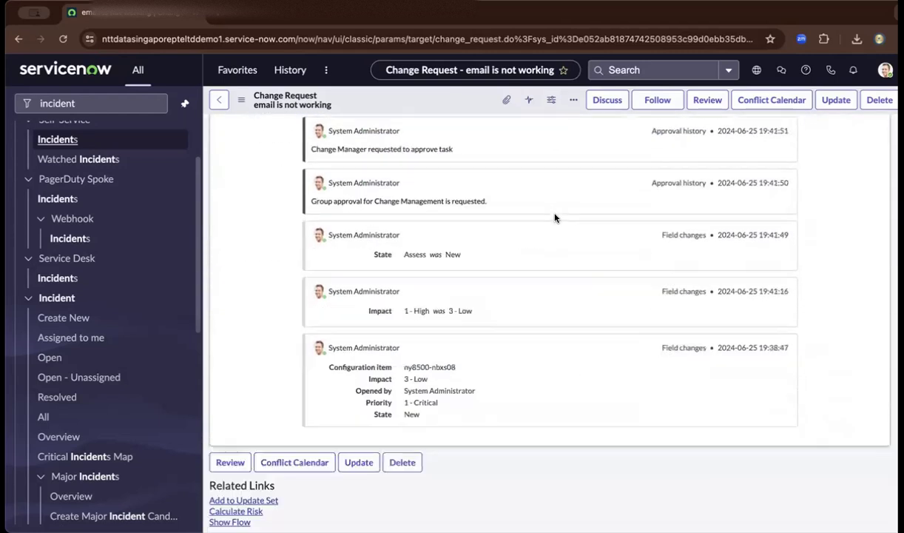
{"action": "left_click", "coordinate": [238, 297]}
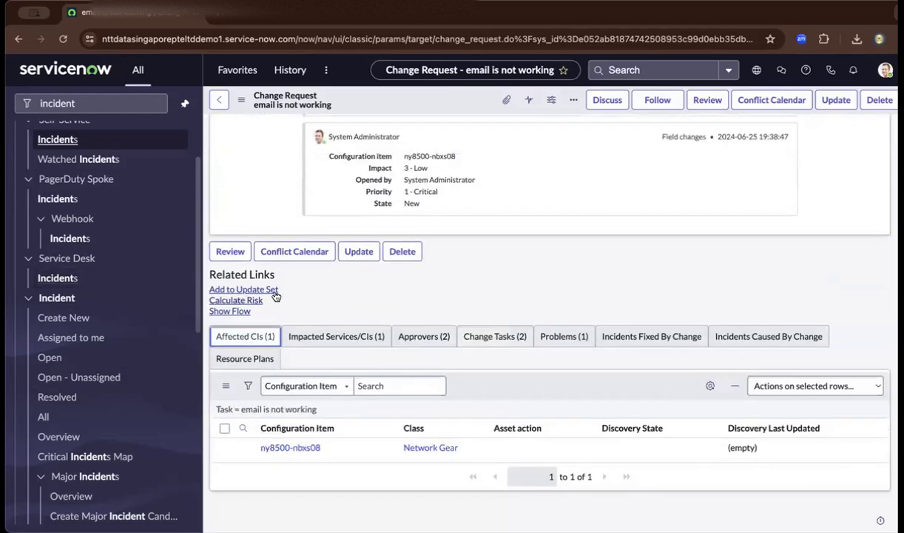
{"action": "left_click", "coordinate": [540, 447]}
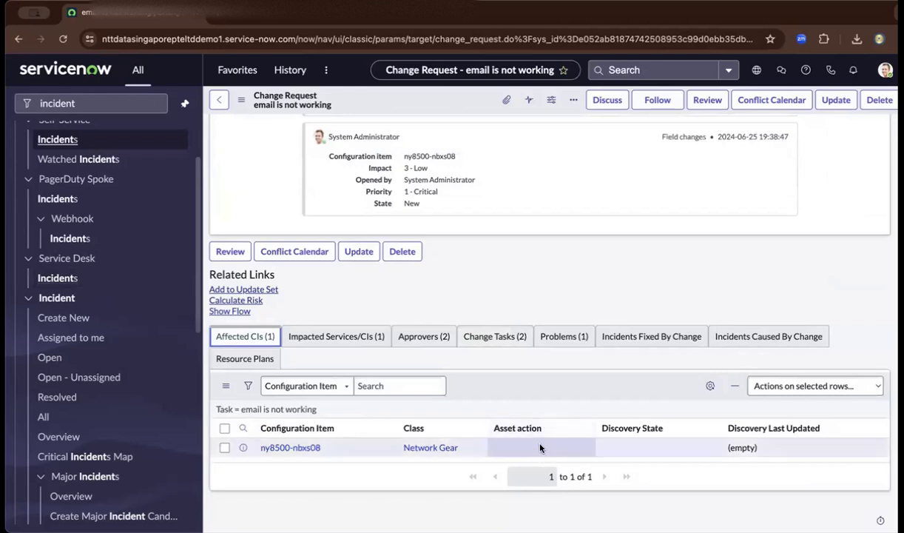
{"action": "double_click", "coordinate": [540, 447]}
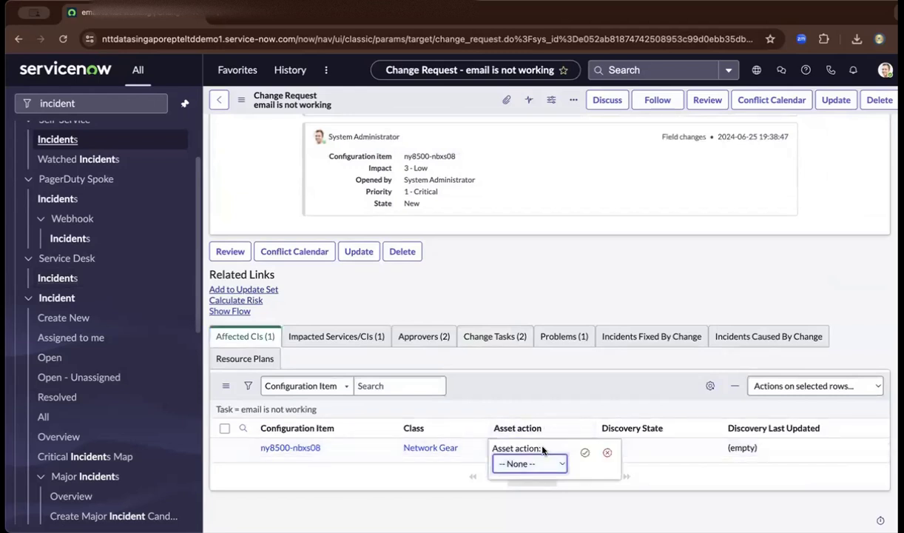
{"action": "left_click", "coordinate": [553, 464]}
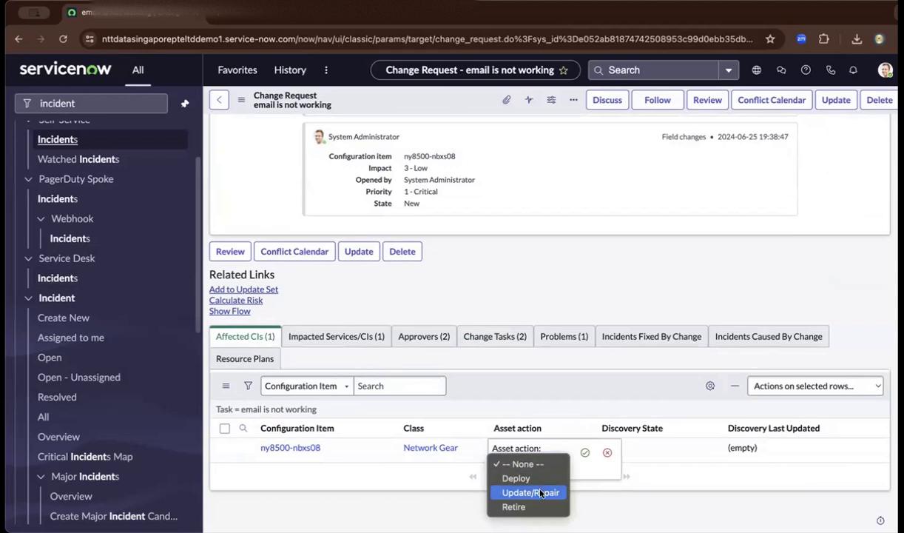
{"action": "left_click", "coordinate": [540, 492]}
{"action": "left_click", "coordinate": [582, 453]}
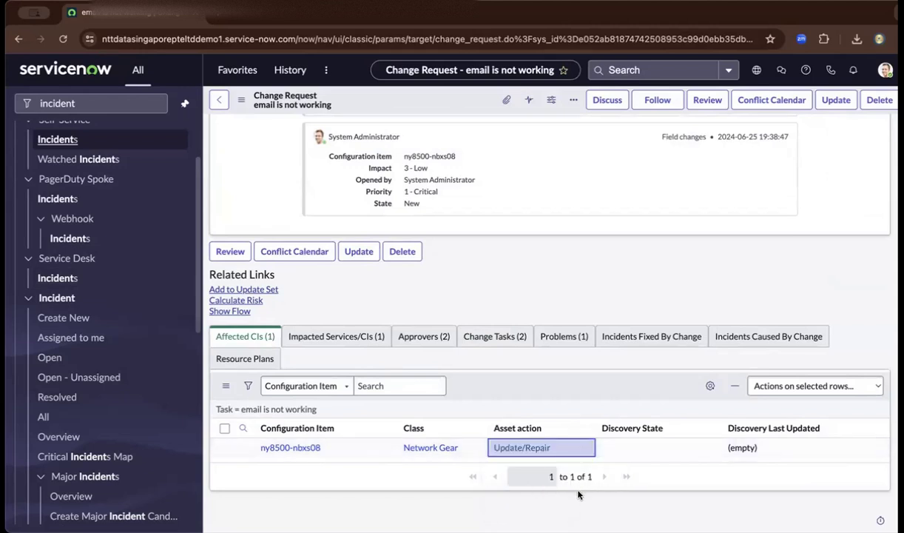
- Move the change to the Review state and look over its activity history and affected configuration items
{"action": "scroll", "coordinate": [530, 303], "scroll_direction": "up", "scroll_amount": 15}
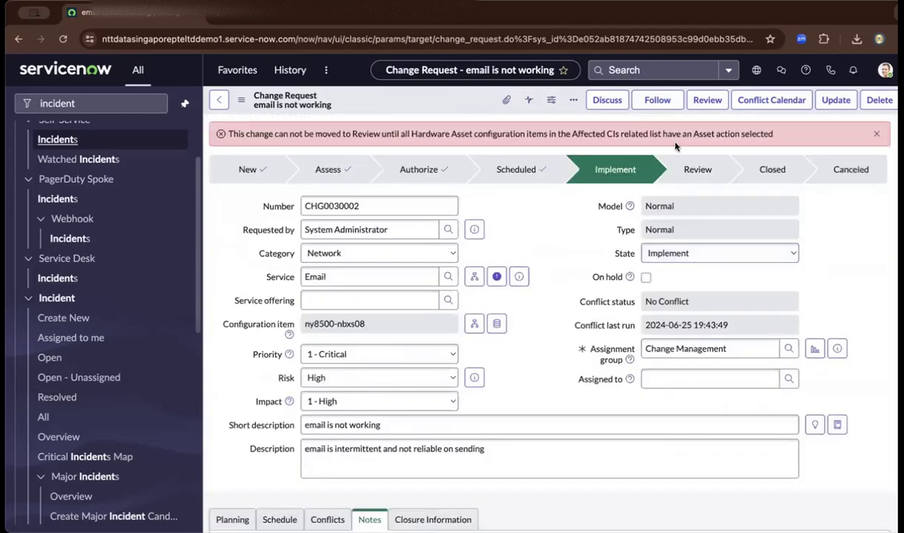
{"action": "left_click", "coordinate": [707, 105]}
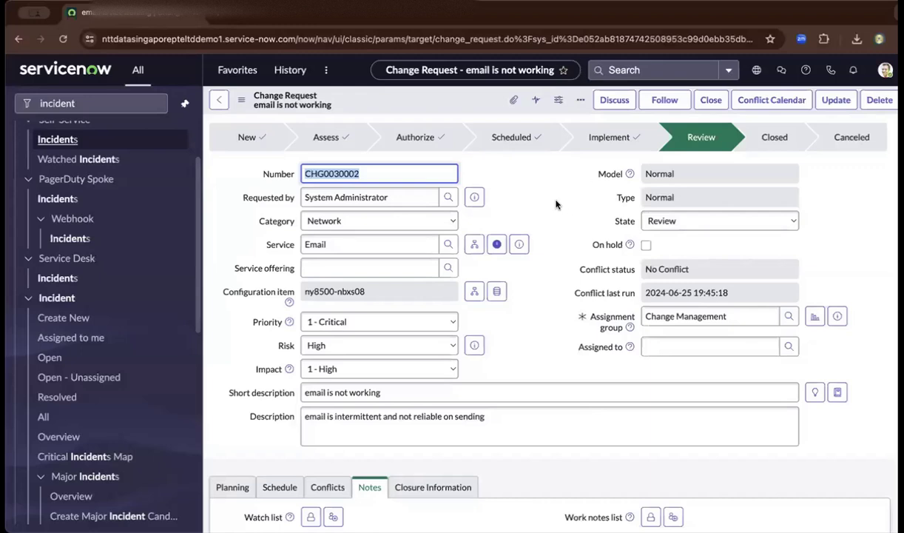
{"action": "scroll", "coordinate": [556, 203], "scroll_direction": "down", "scroll_amount": 10}
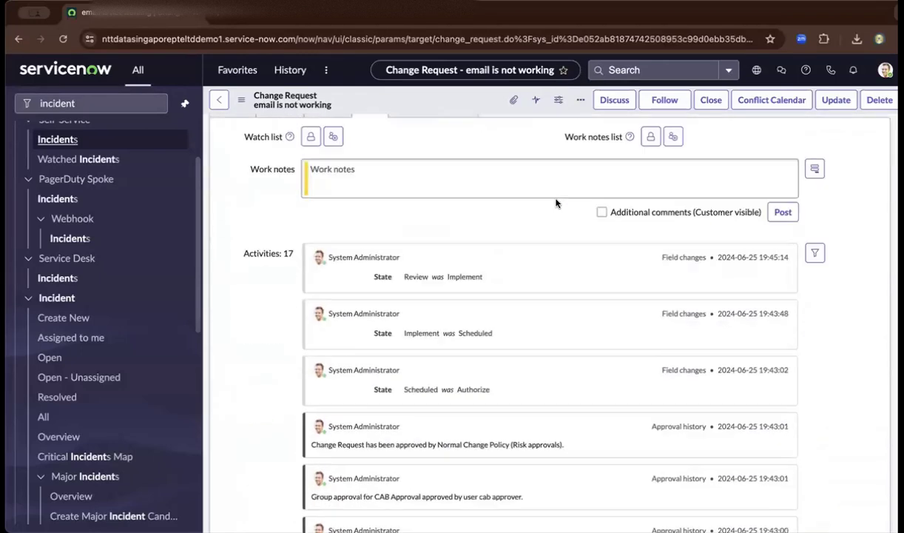
{"action": "scroll", "coordinate": [556, 204], "scroll_direction": "down", "scroll_amount": 10}
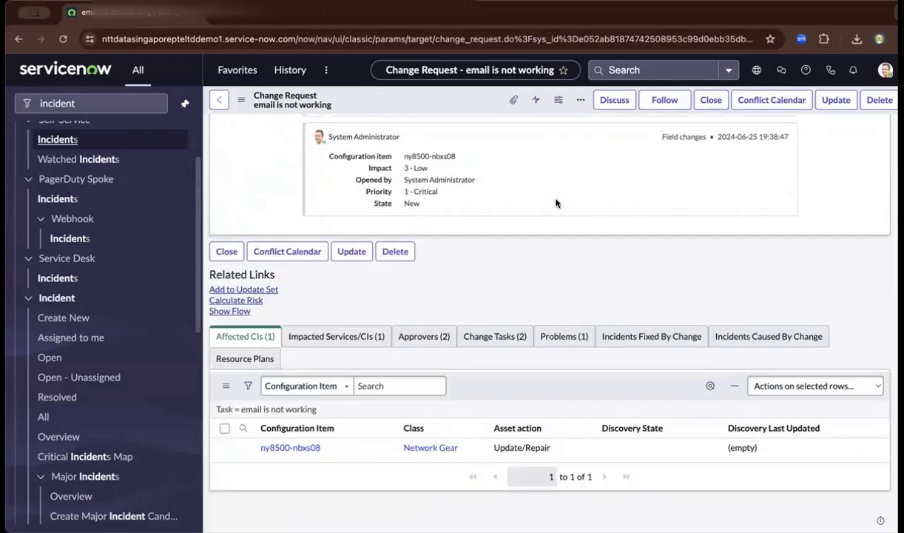
- Close the change request with close code Successful and close notes "change request successful"
{"action": "scroll", "coordinate": [556, 204], "scroll_direction": "up", "scroll_amount": 20}
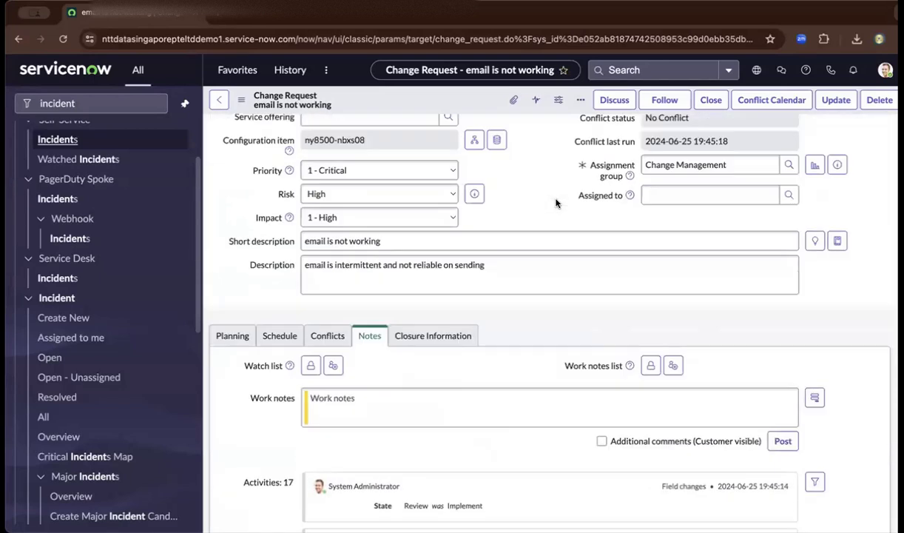
{"action": "left_click", "coordinate": [710, 100]}
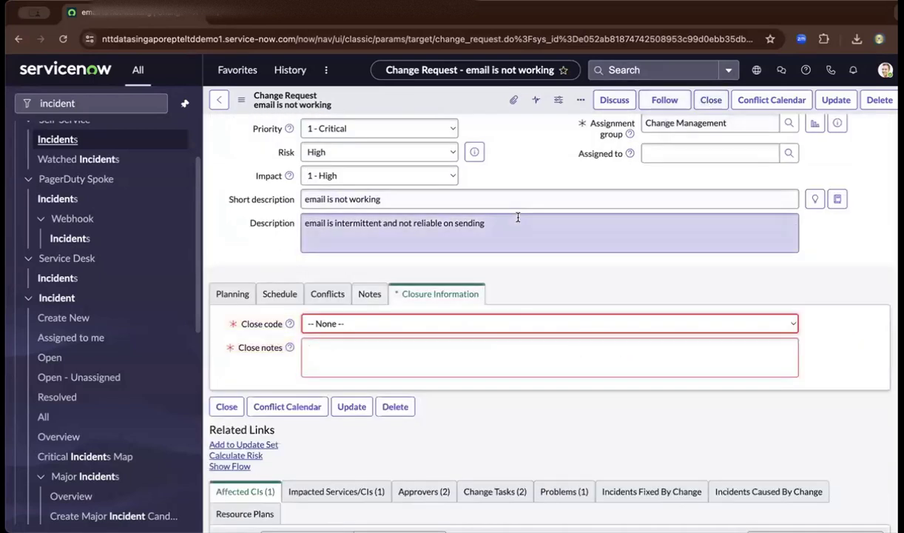
{"action": "left_click", "coordinate": [364, 323]}
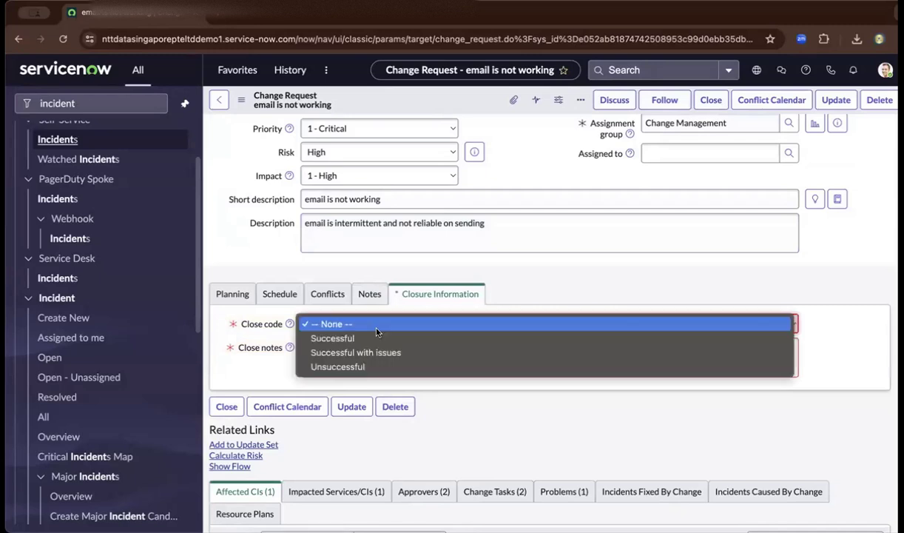
{"action": "left_click", "coordinate": [372, 340]}
{"action": "left_click", "coordinate": [366, 347]}
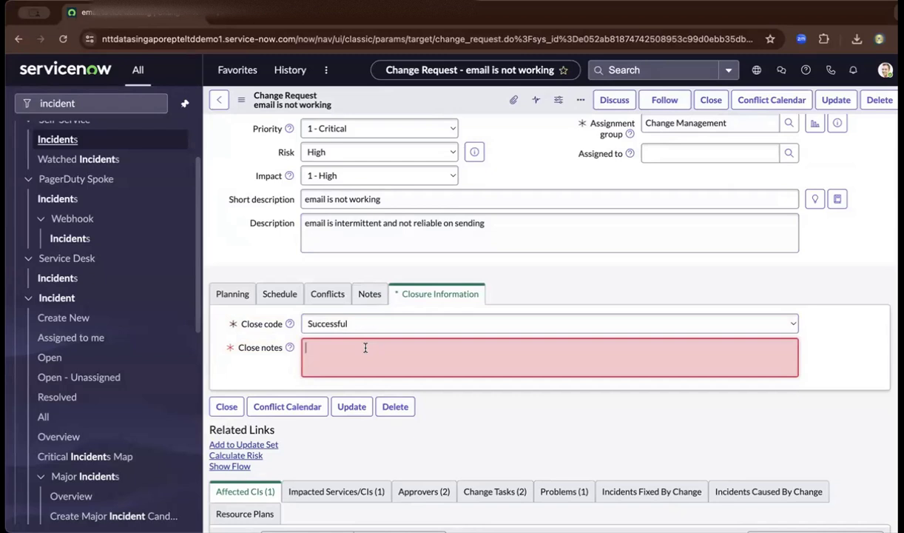
{"action": "type", "text": "change re"}
{"action": "left_click", "coordinate": [364, 347]}
{"action": "type", "text": "quest successful"}
{"action": "left_click", "coordinate": [227, 407]}
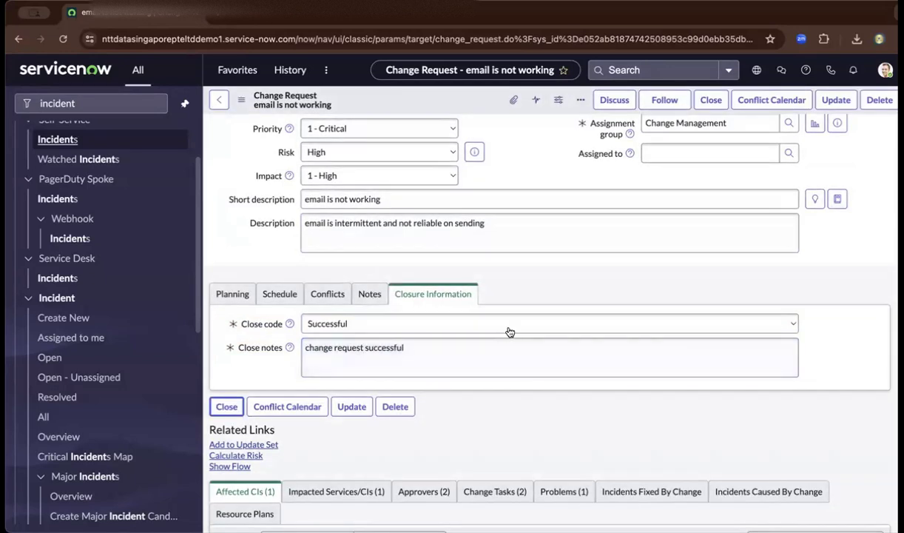